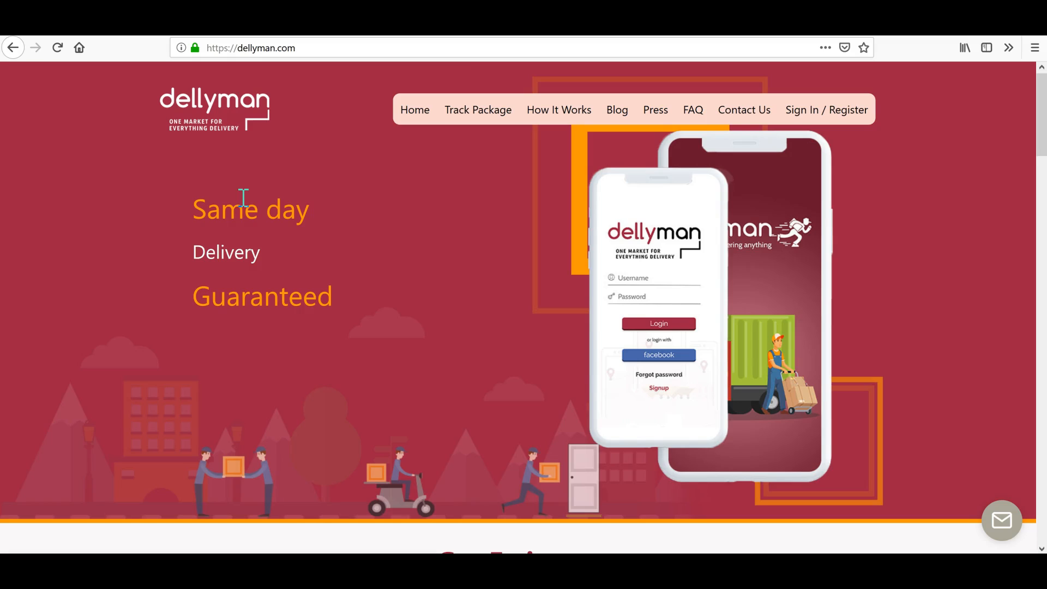
Go from the dellyman.com home page to Sign In / Register with Customer and Delivery Company options.
left_click(278, 195)
left_click(818, 114)
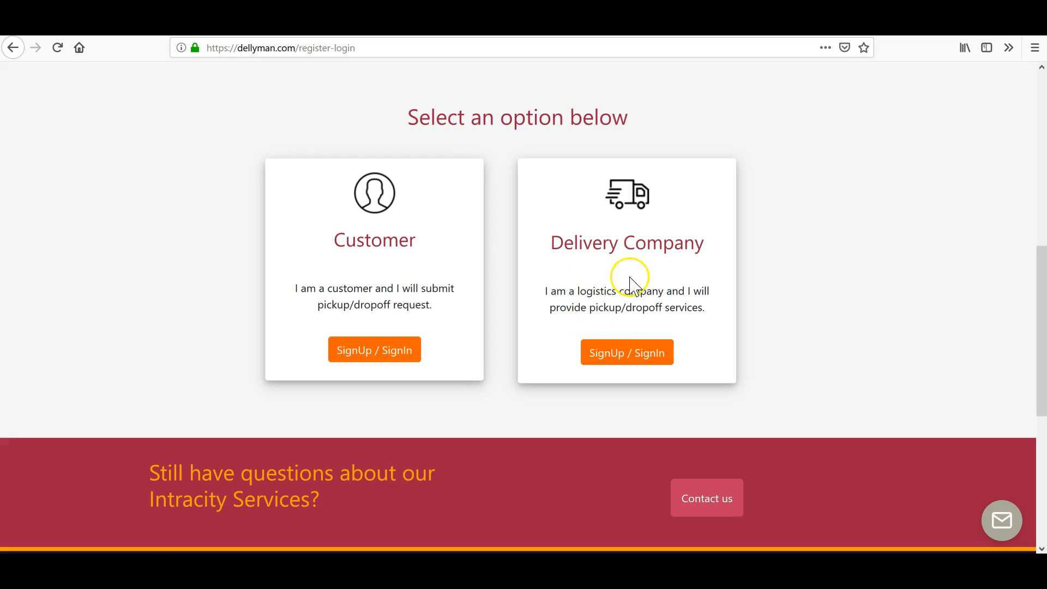
Choose the Delivery Company option and reach the company login page.
left_click(629, 364)
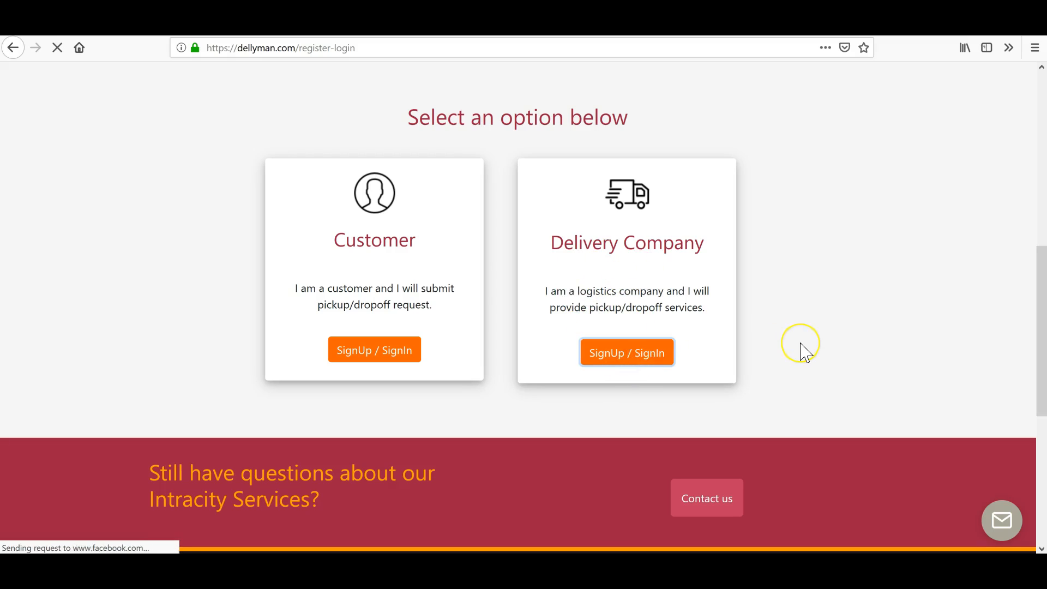
scroll(800, 343, "down", 5)
scroll(801, 351, "down", 3)
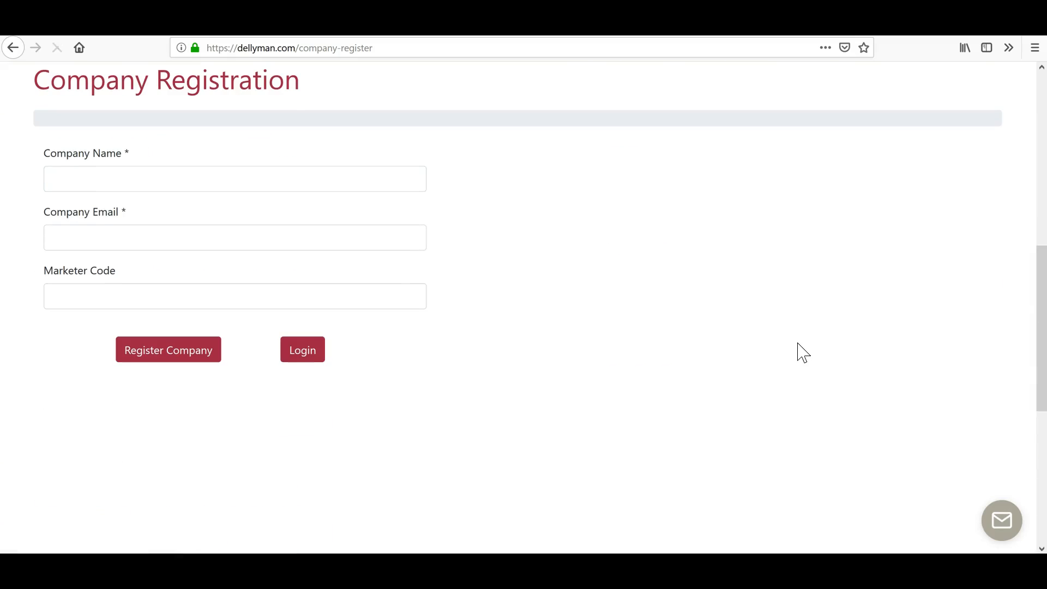
left_click(307, 350)
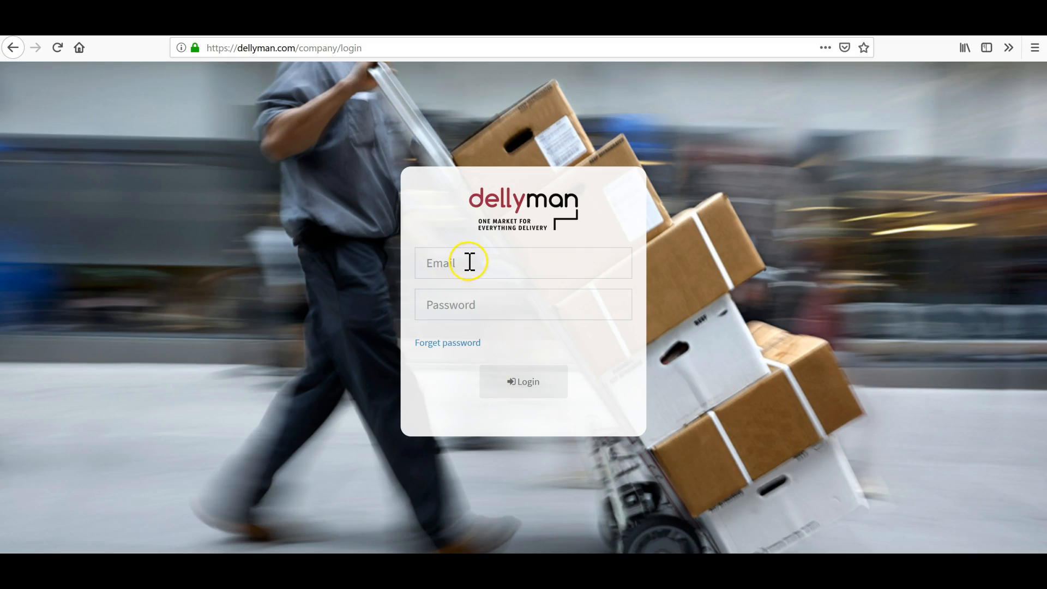
Log in with the saved company email and password, declining the browser's offer to save the login.
left_click(469, 262)
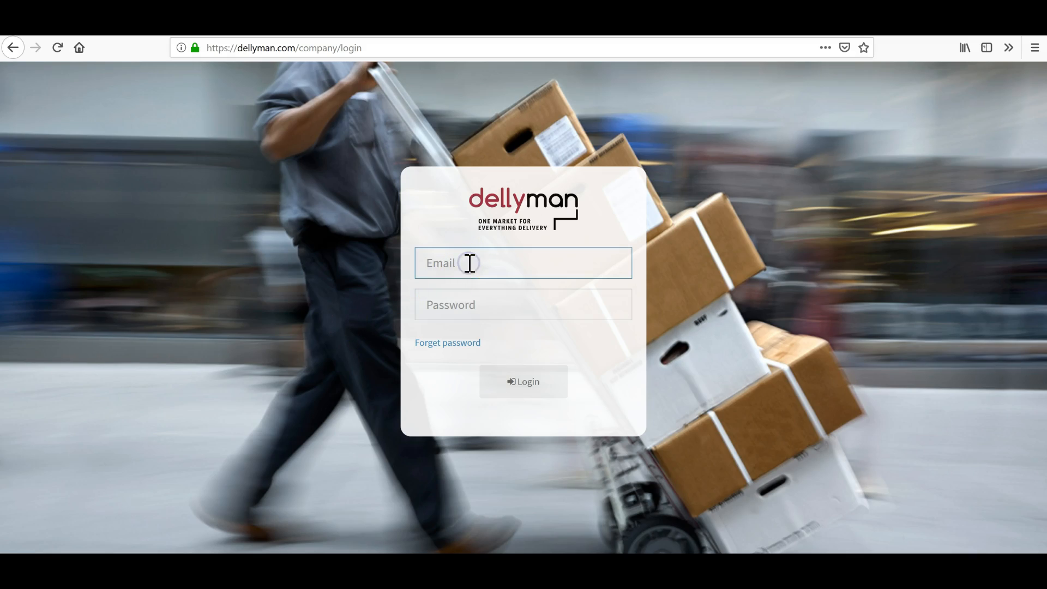
type("dell")
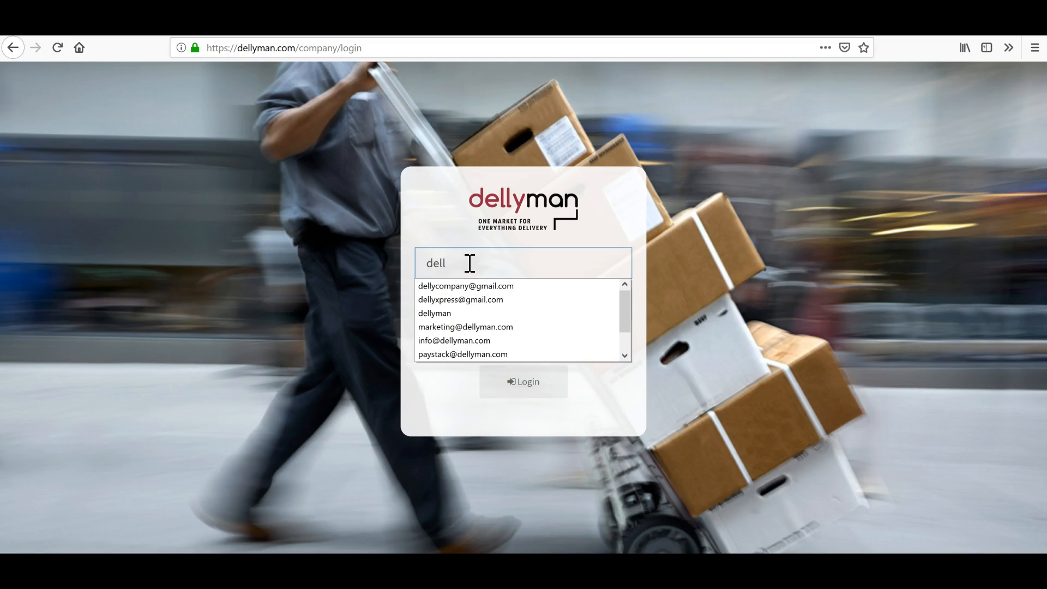
key("Down")
key("Tab")
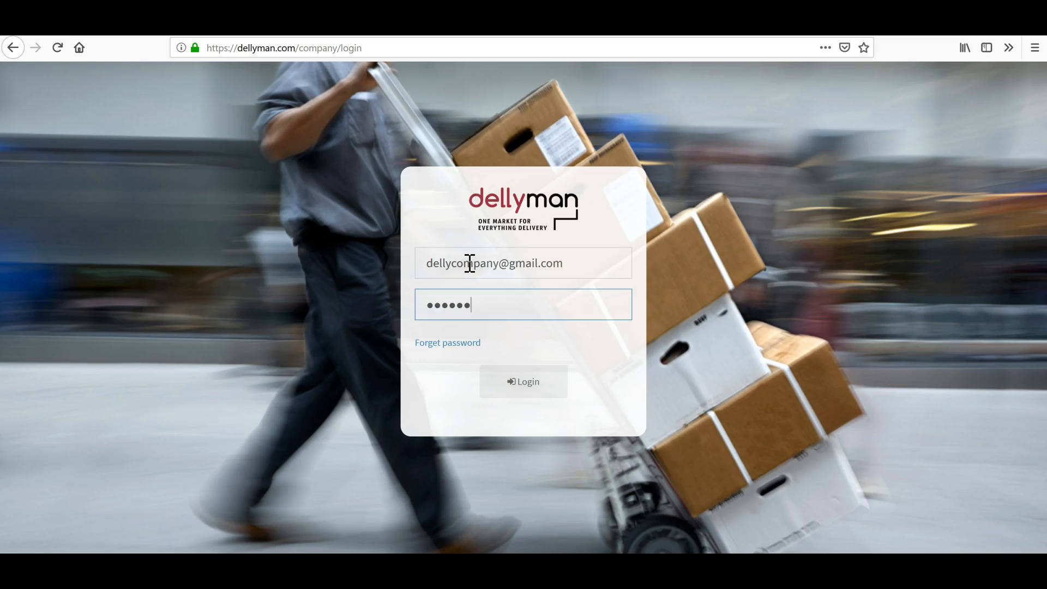
left_click(515, 394)
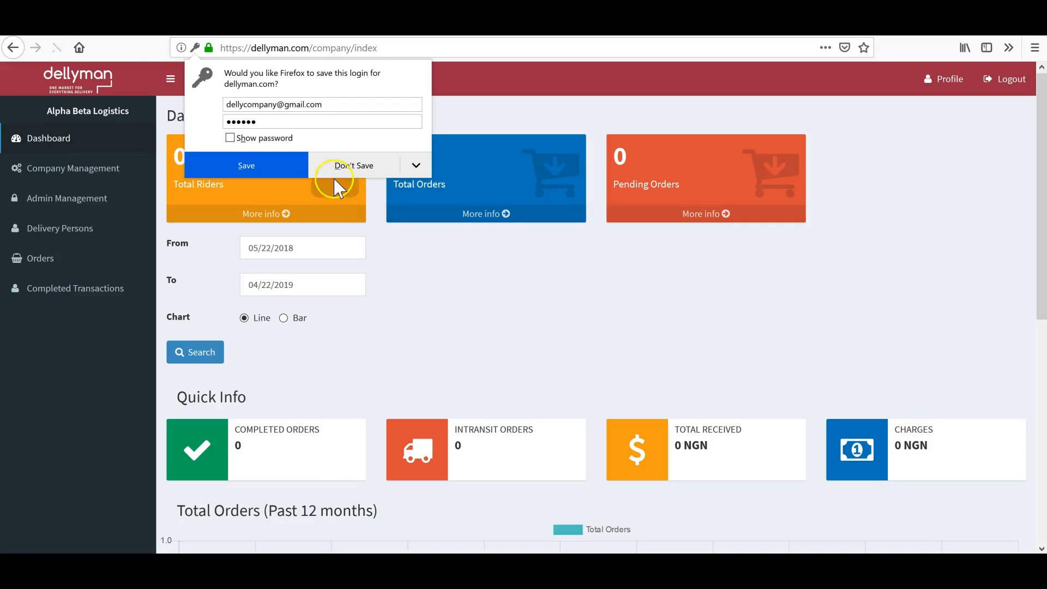
left_click(335, 165)
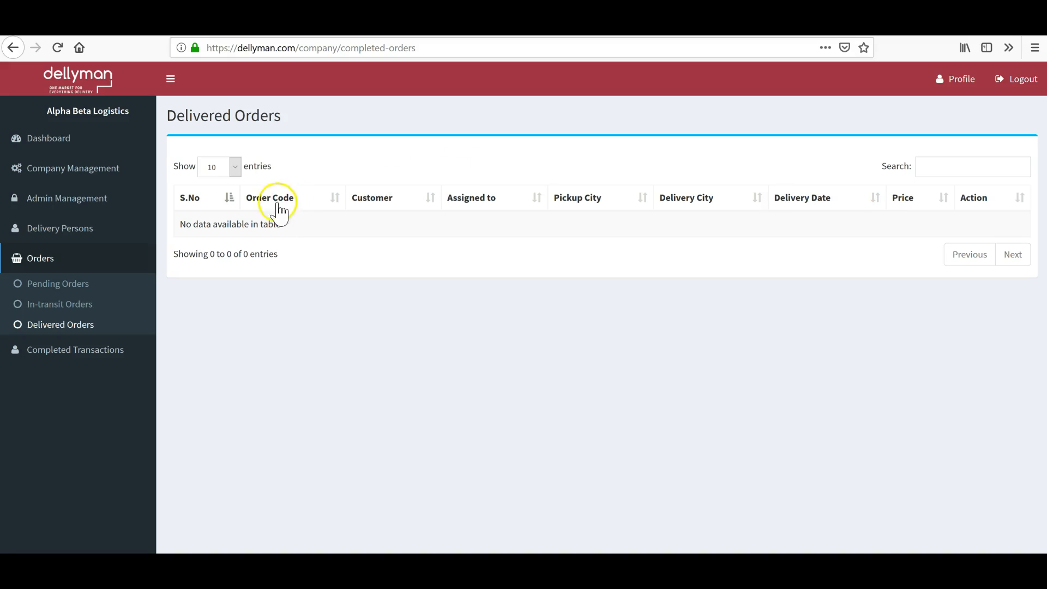
left_click(54, 141)
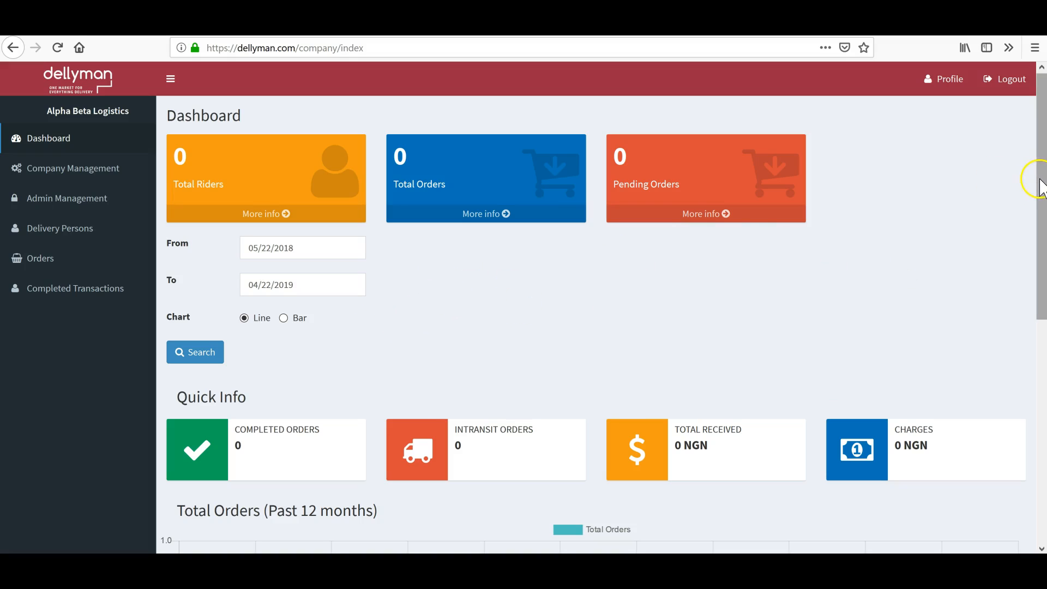
left_click_drag(1041, 181, 1022, 321)
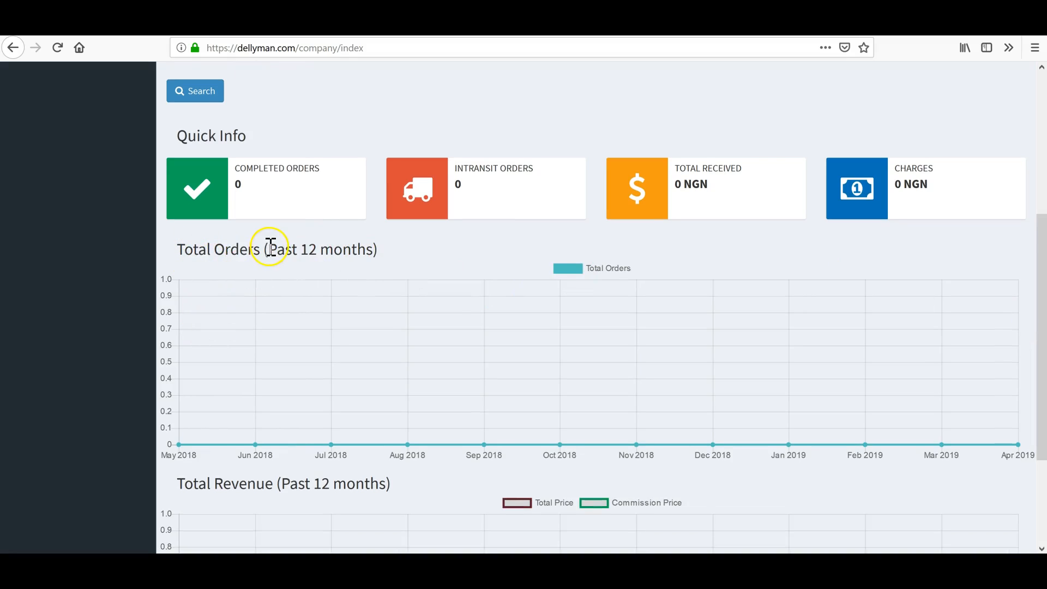
left_click_drag(1036, 250, 1031, 201)
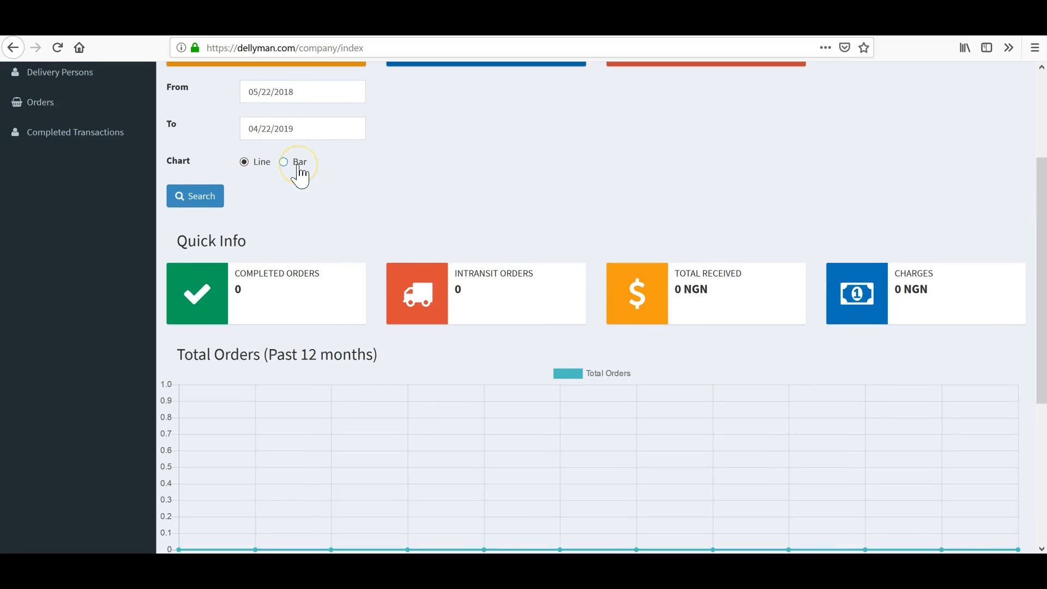
left_click(244, 163)
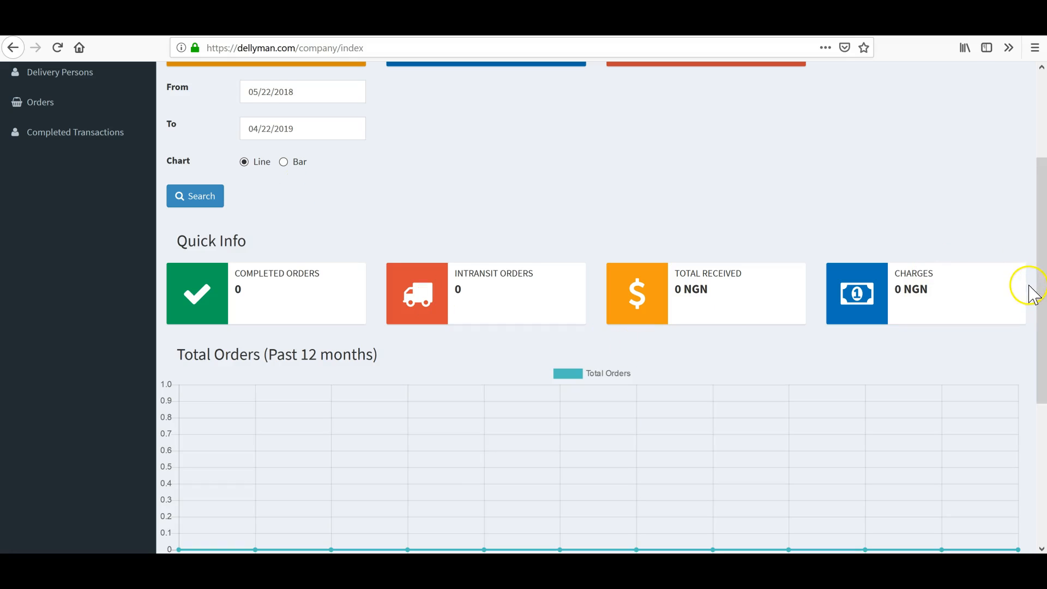
left_click_drag(1040, 290, 1034, 430)
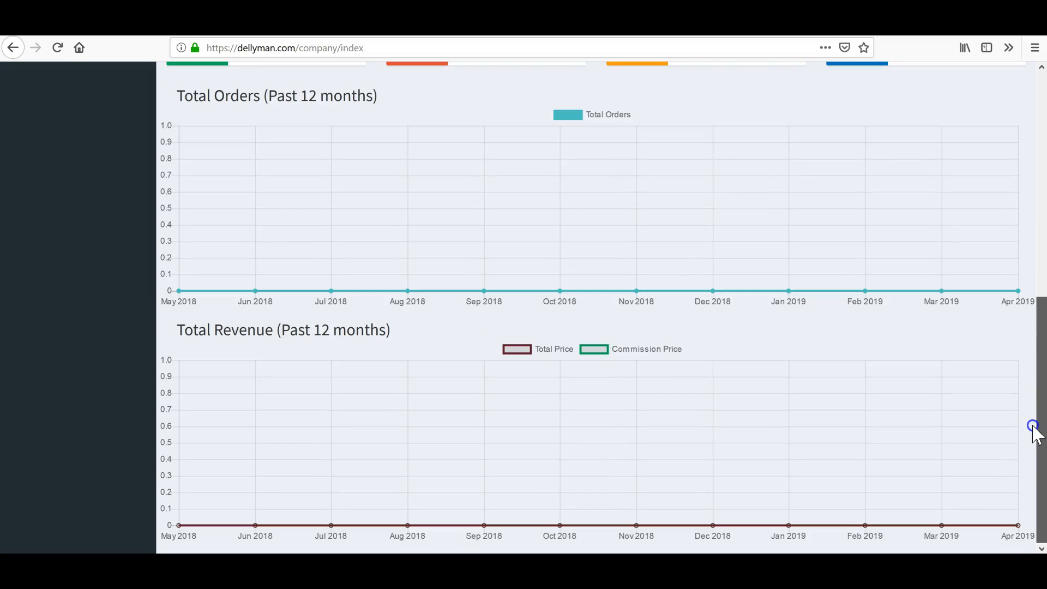
left_click_drag(1034, 431, 1031, 461)
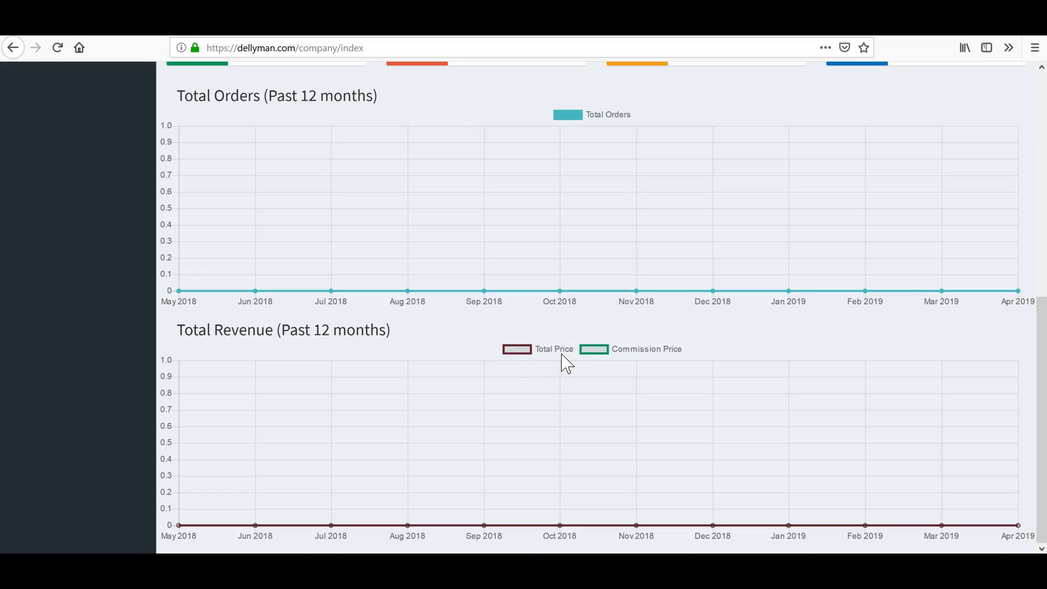
left_click(593, 350)
left_click_drag(1043, 415, 999, 204)
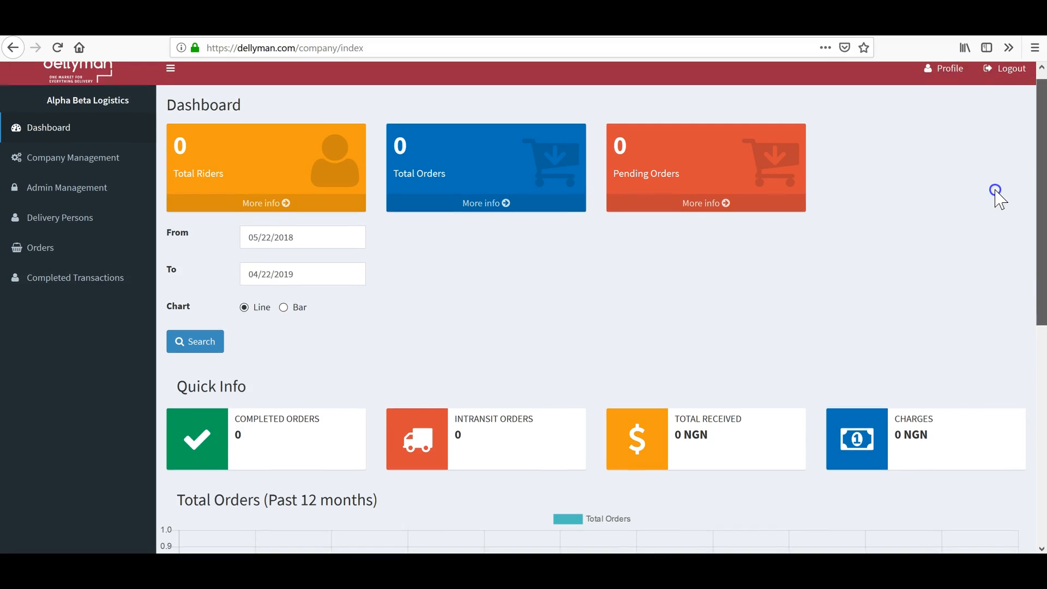
Open Company Management from the sidebar to view Alpha Beta Logistics' basic information.
scroll(999, 196, "down", 2)
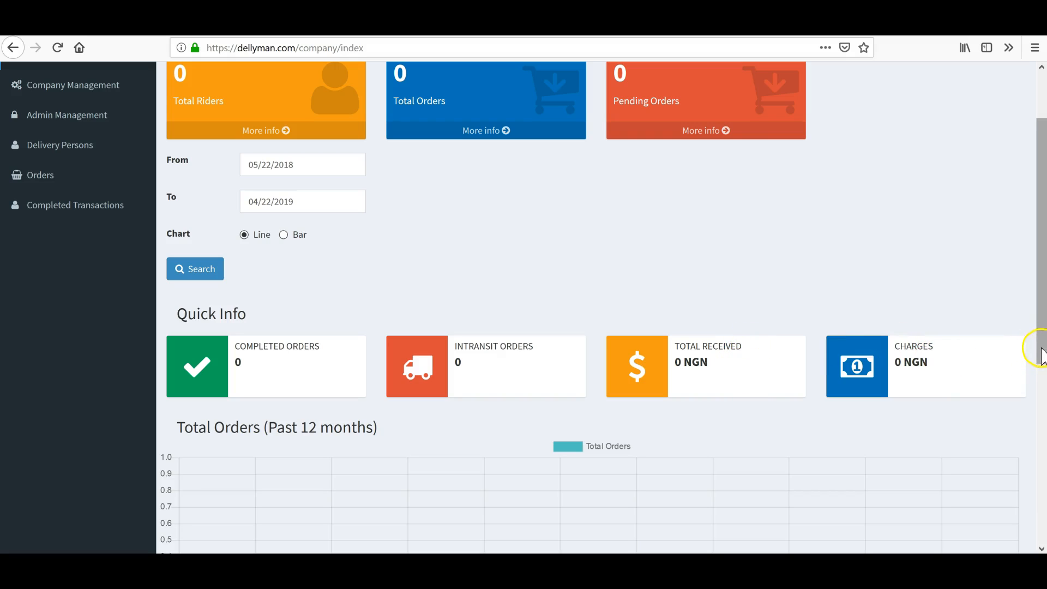
left_click_drag(1042, 333, 1036, 246)
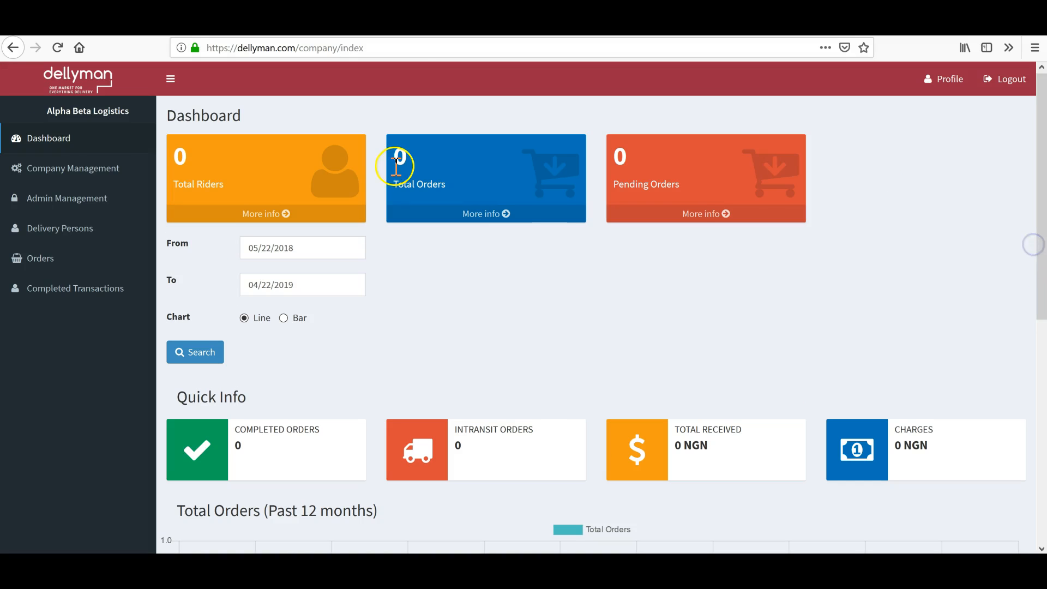
left_click(53, 169)
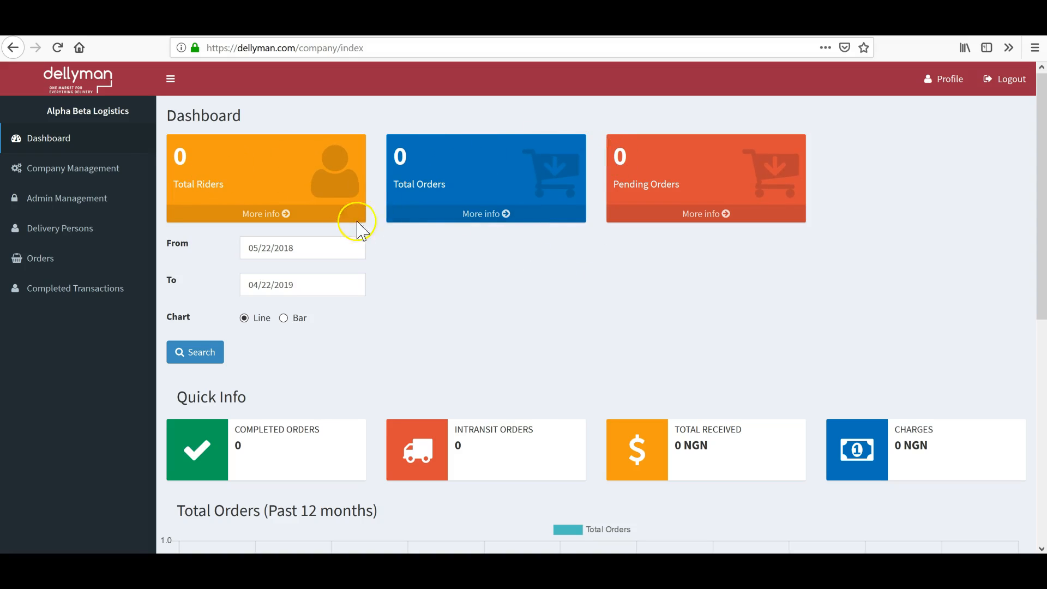
left_click(50, 172)
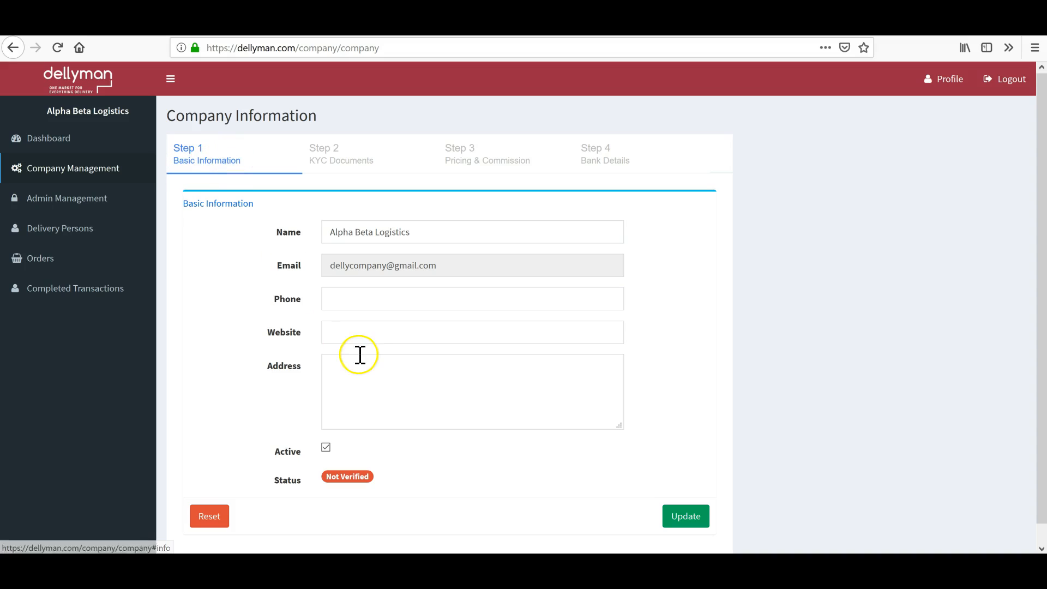
left_click(358, 299)
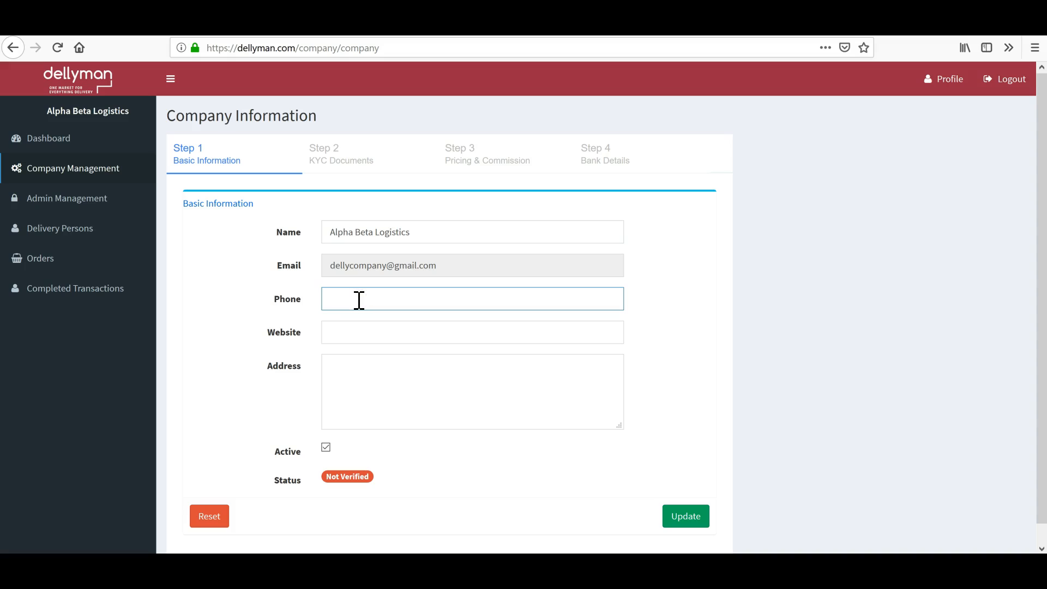
left_click(344, 332)
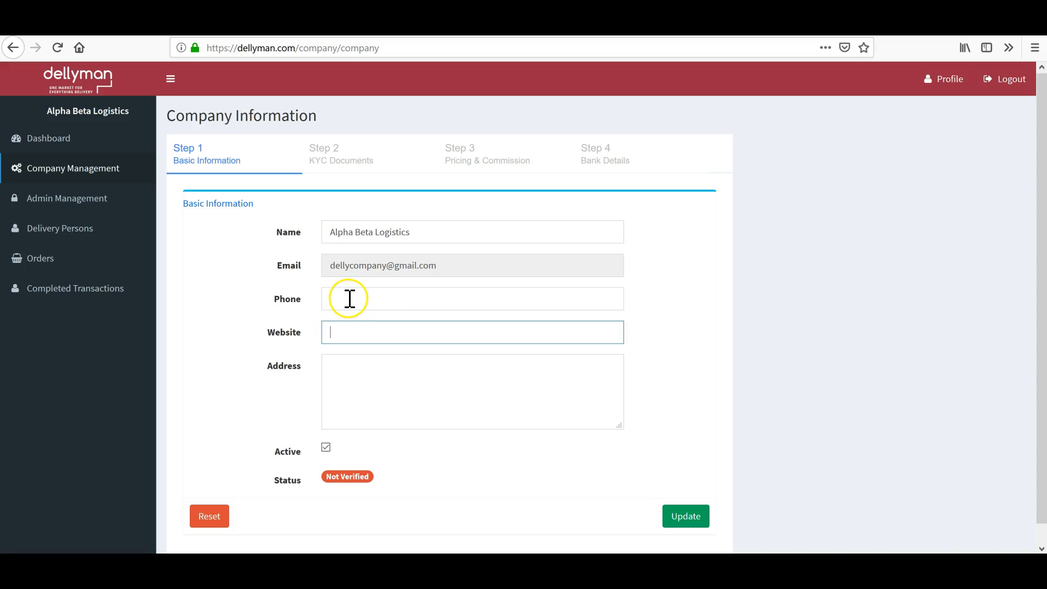
Switch to the Step 2 KYC Documents tab for Alpha Beta Logistics.
left_click(331, 169)
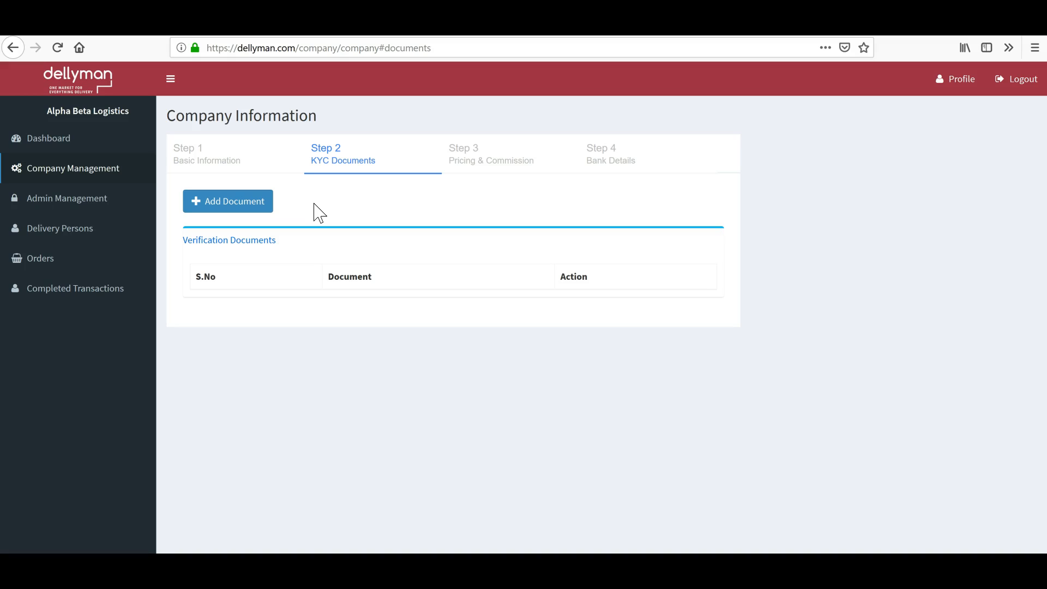
Add a new company document and choose Company Registration Certificate as its name.
left_click(222, 202)
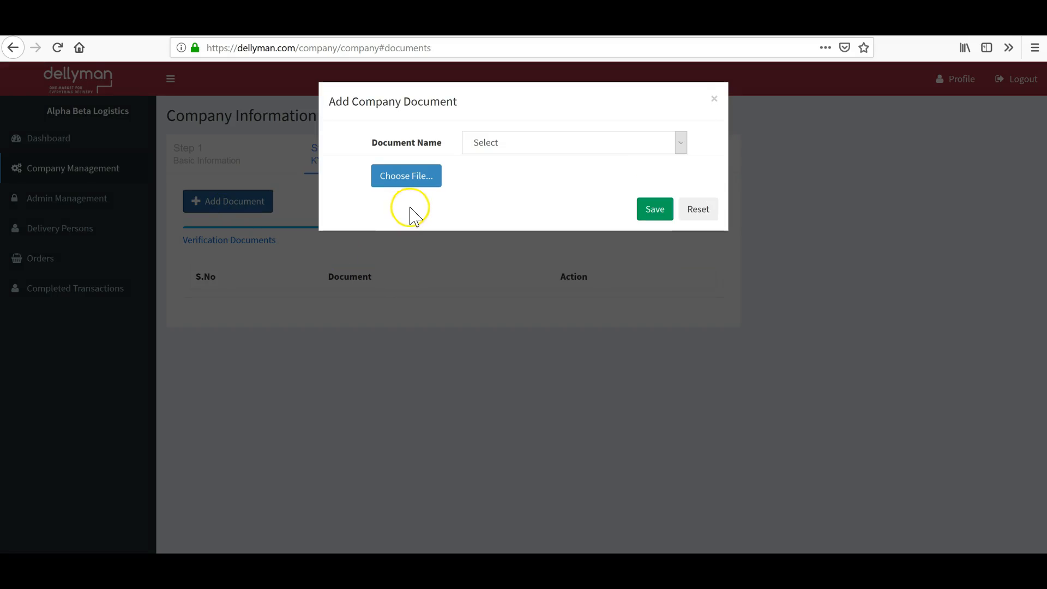
left_click(681, 146)
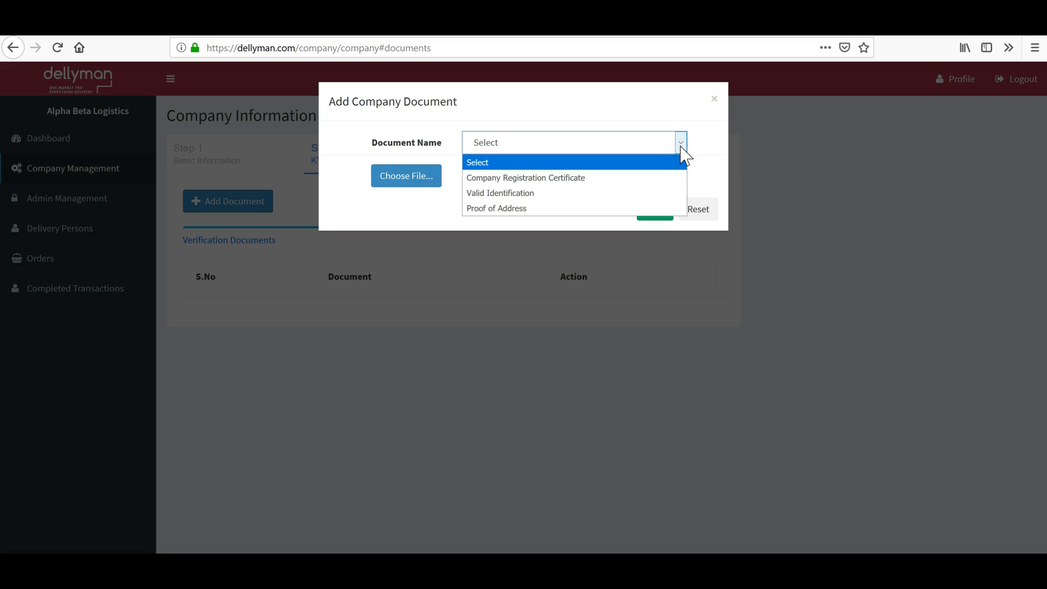
left_click(589, 179)
left_click(516, 179)
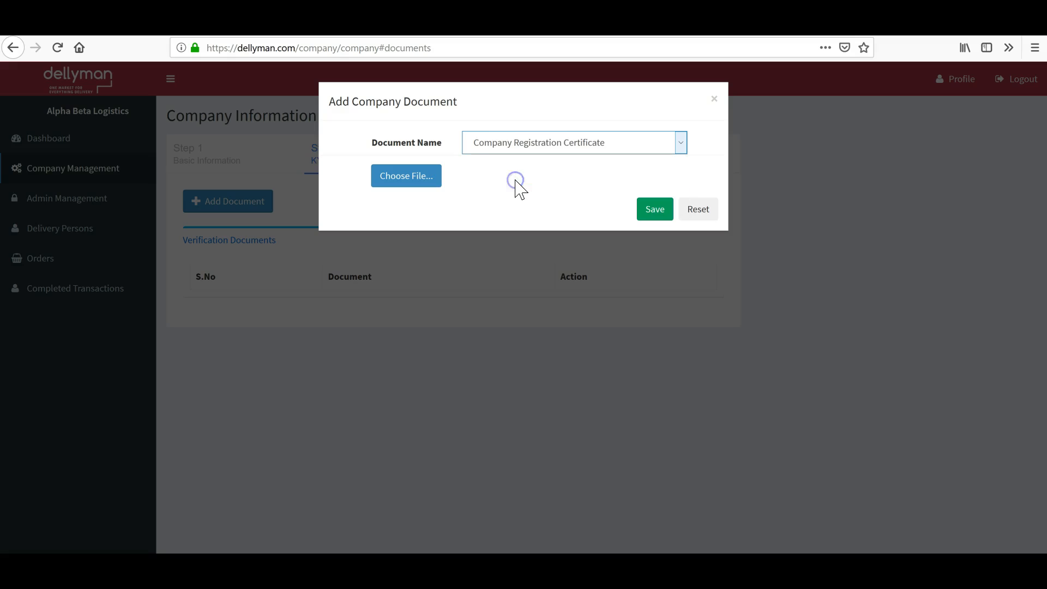
left_click(425, 186)
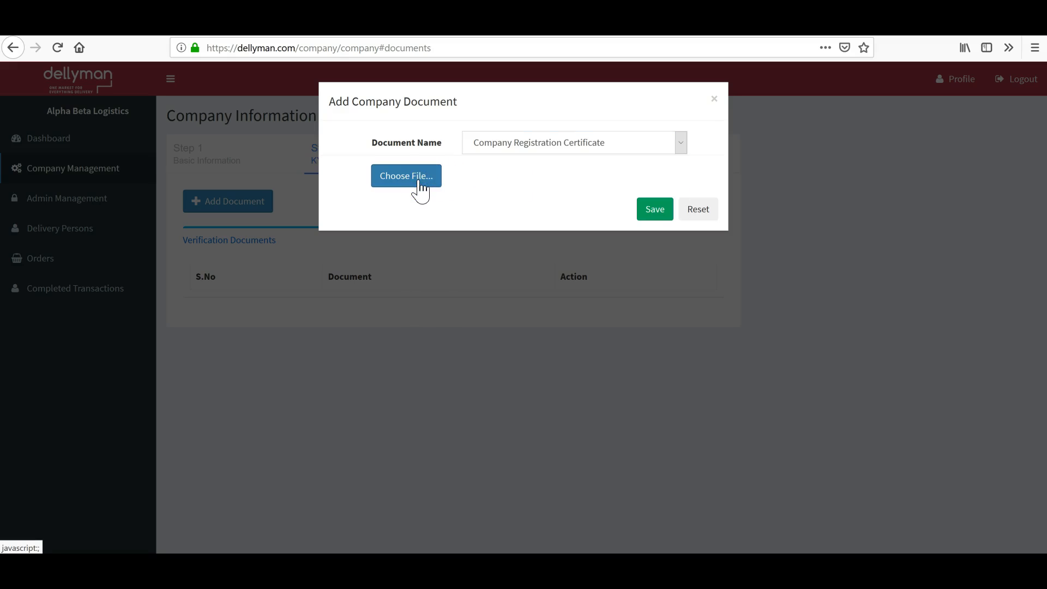
Attach the Animation Video Invoice - Iventeam image as the document's file.
left_click(395, 180)
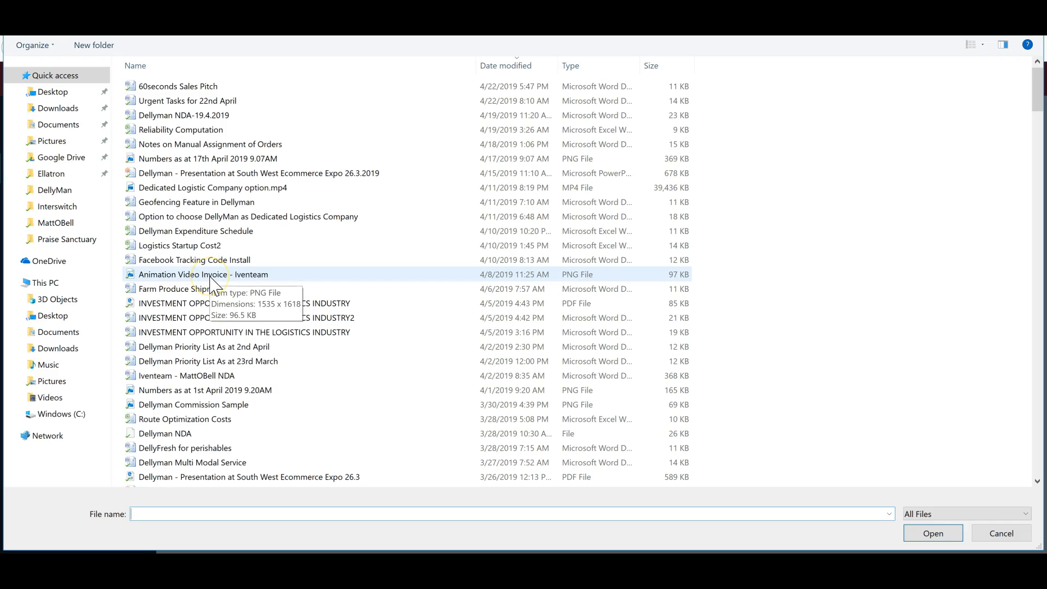
double_click(211, 277)
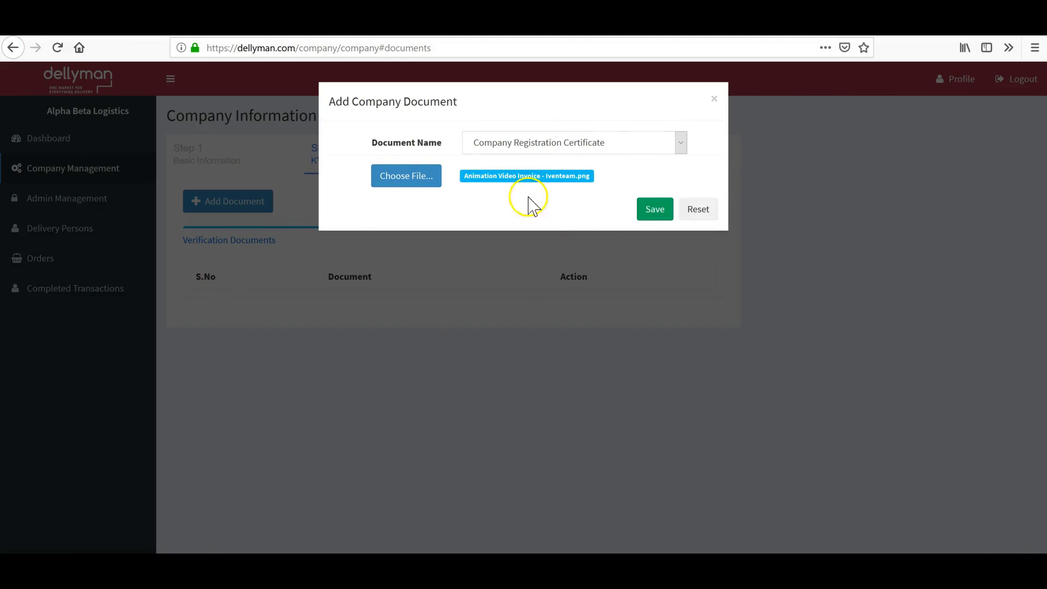
Save the Company Registration Certificate, then check the remaining document names and close the empty form.
left_click(656, 213)
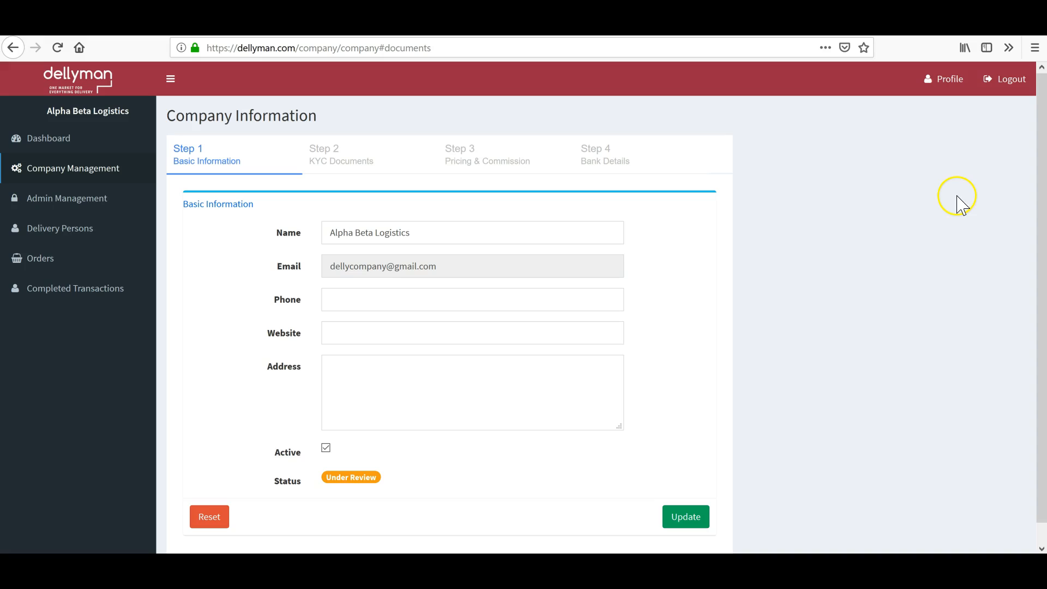
left_click(330, 163)
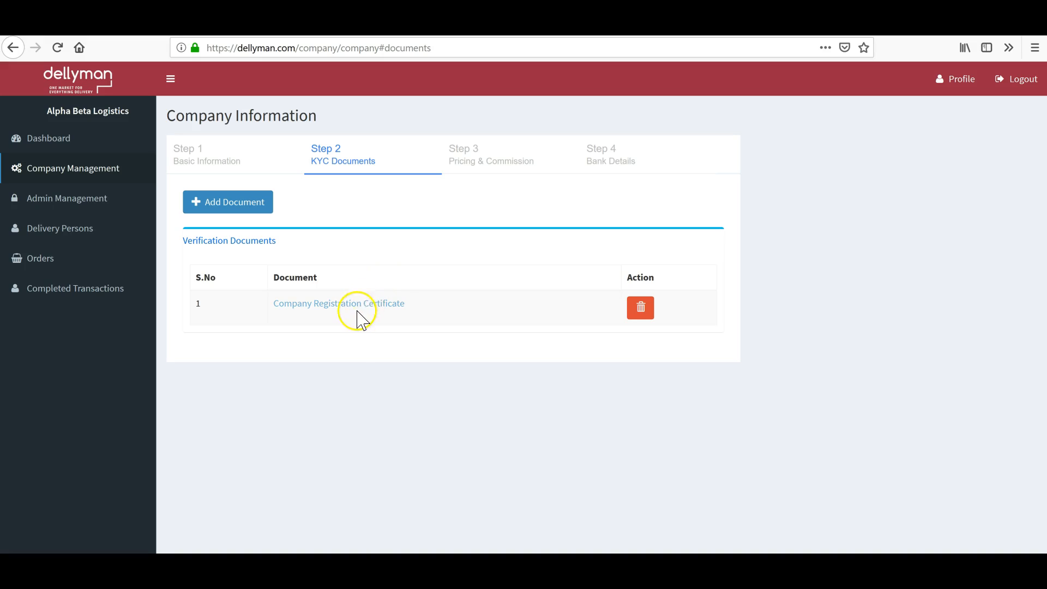
left_click(240, 208)
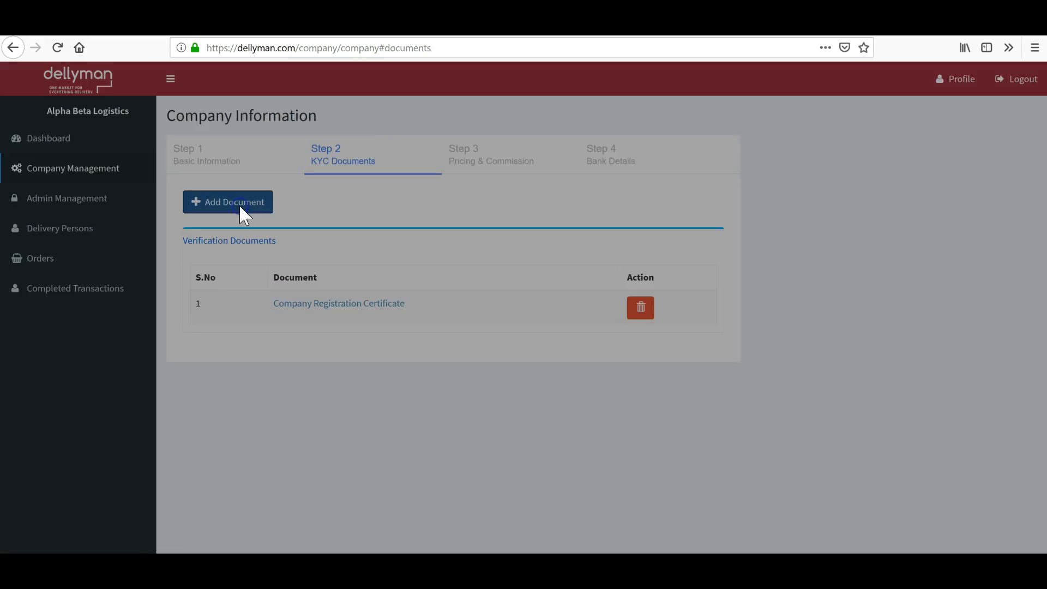
left_click(681, 143)
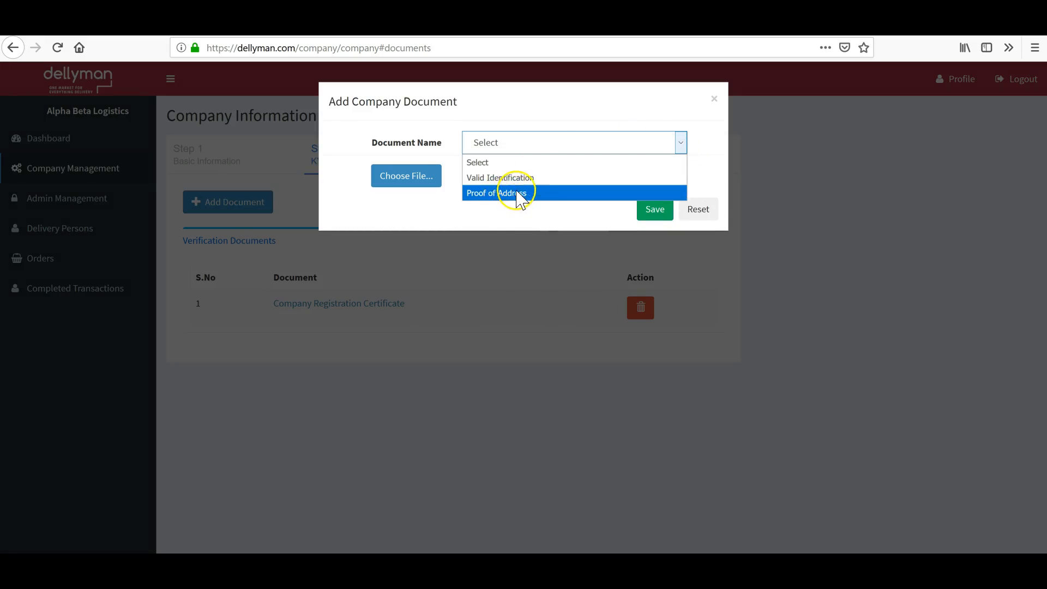
left_click(714, 99)
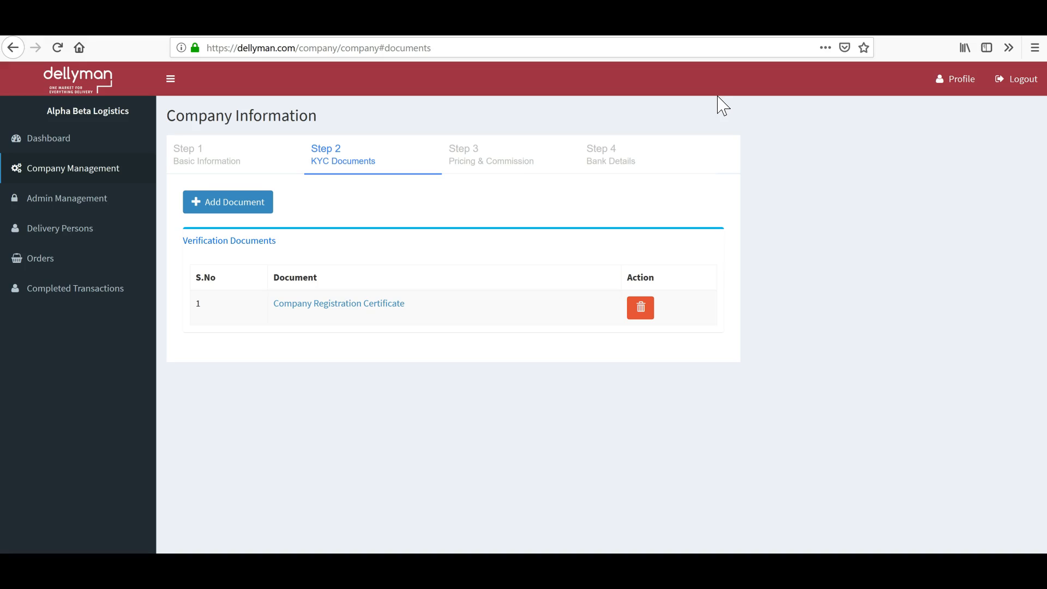
Switch to Step 3 Pricing & Commission, showing Bike, Tricycle and Mini Van rates at 0.
left_click(480, 167)
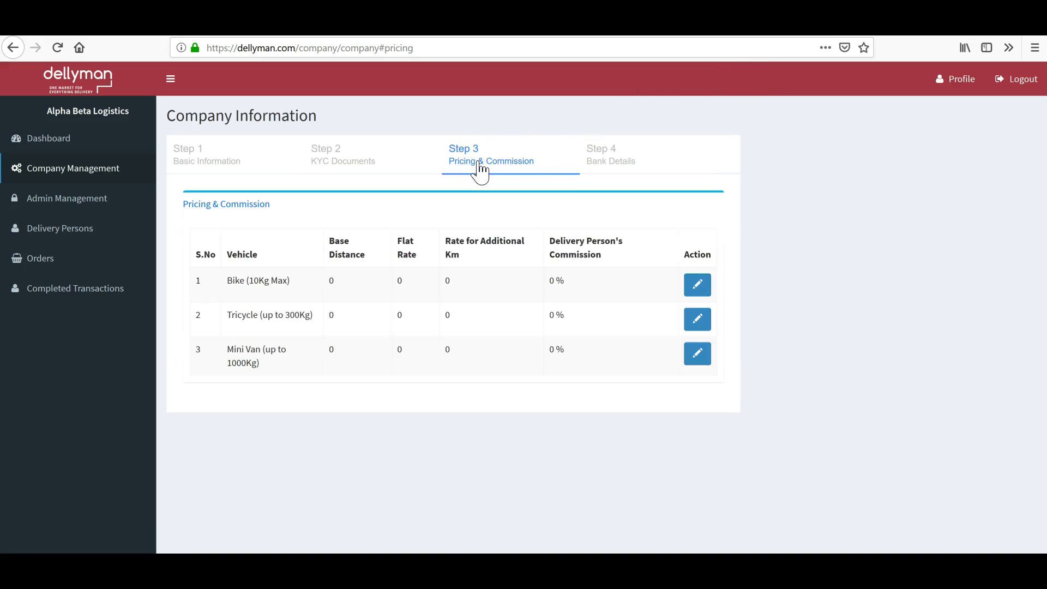
left_click(480, 169)
Edit the Bike (10Kg Max) commission, first entering Base Distance 5 and Flat Rate 600.
left_click(698, 284)
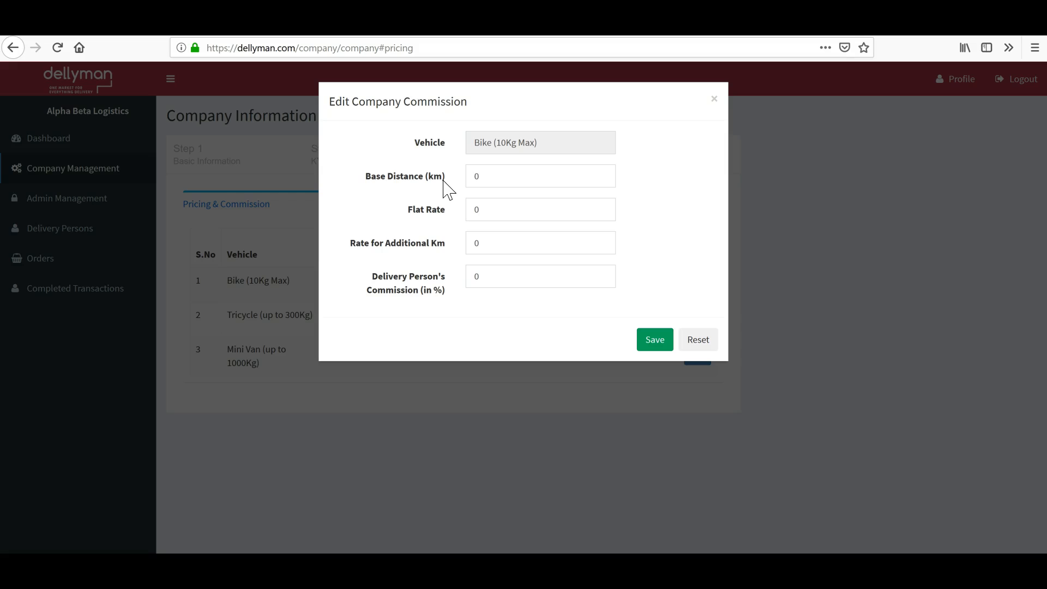
double_click(482, 175)
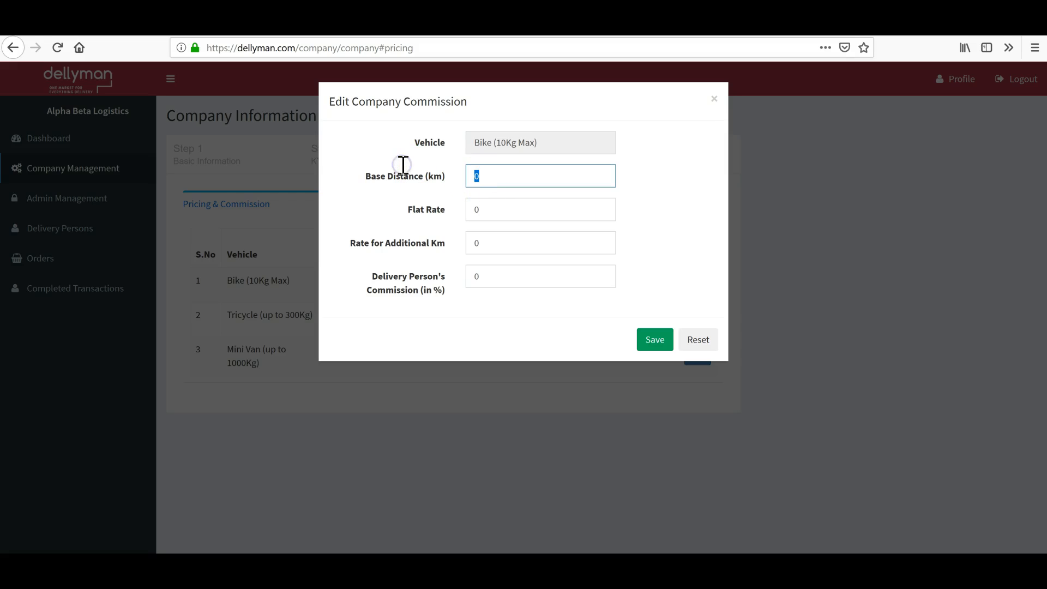
type("5")
double_click(493, 209)
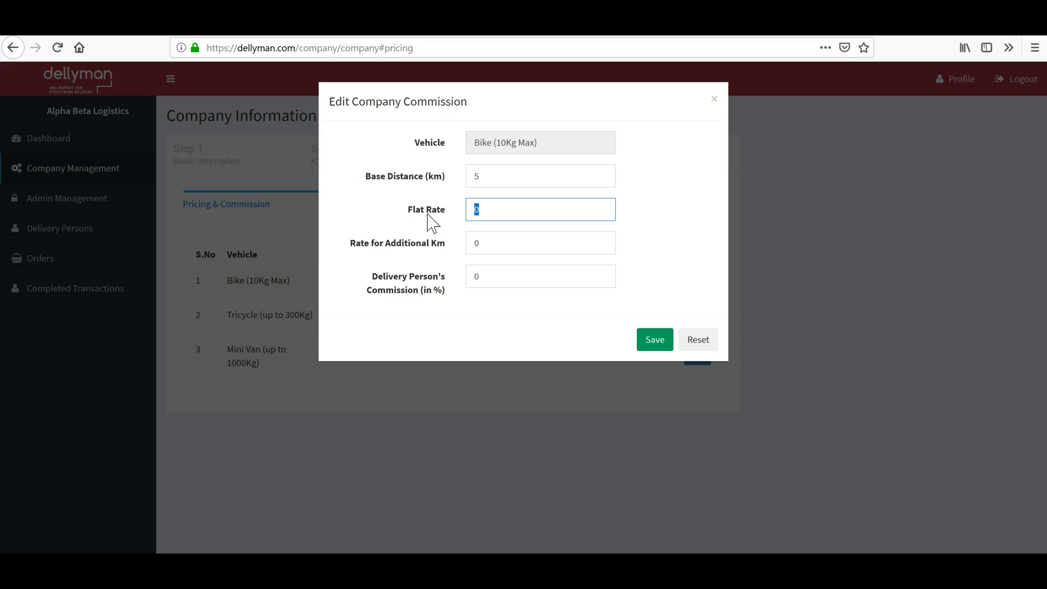
type("600")
left_click(480, 210)
Correct the Bike Base Distance to 10 km and Flat Rate to 1000.
left_click_drag(489, 176, 456, 176)
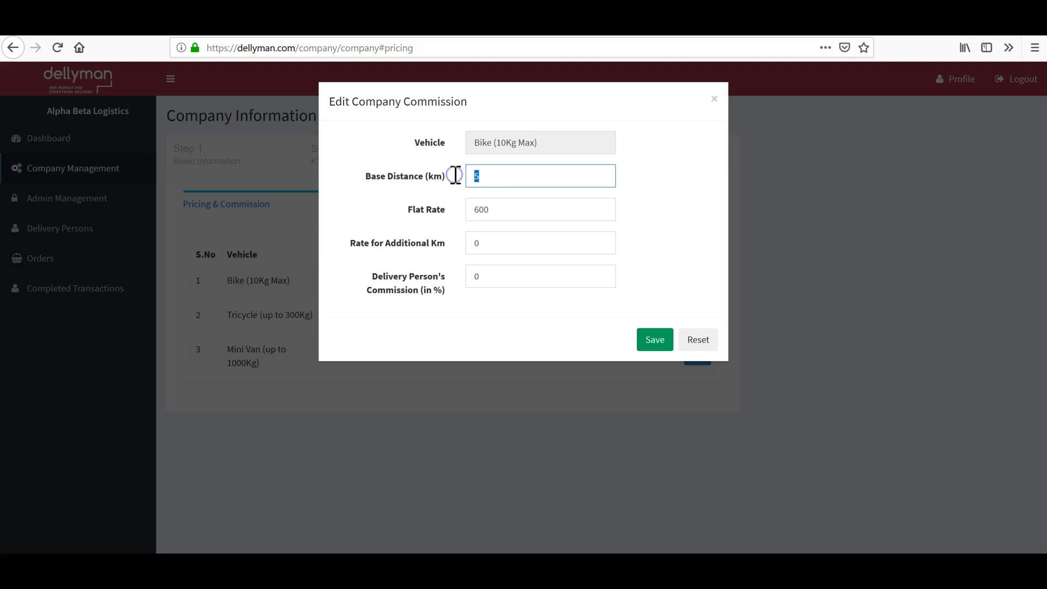
type("1")
left_click_drag(499, 207, 436, 207)
type("100")
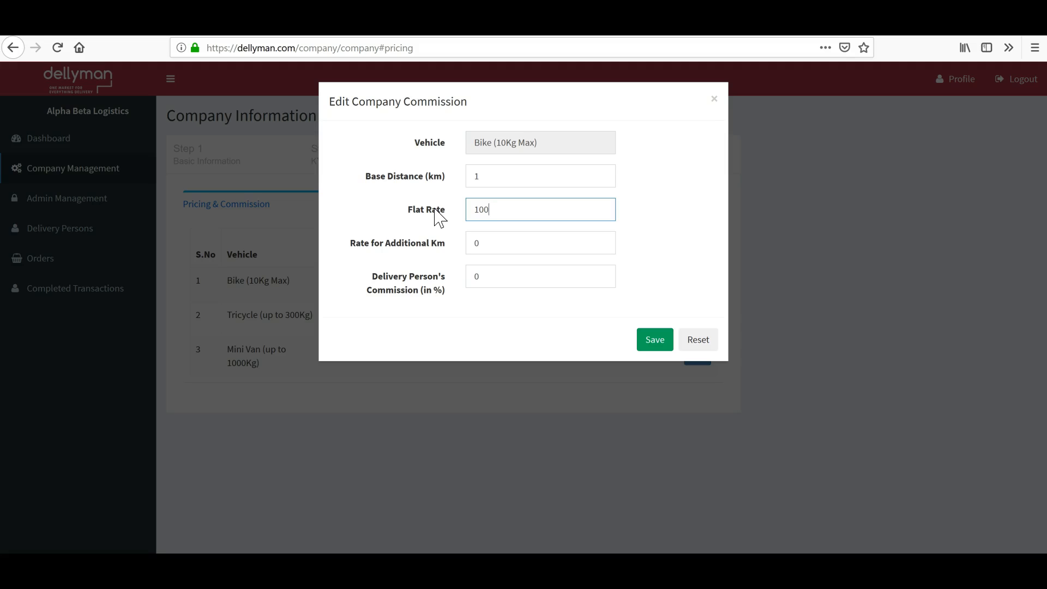
left_click(487, 177)
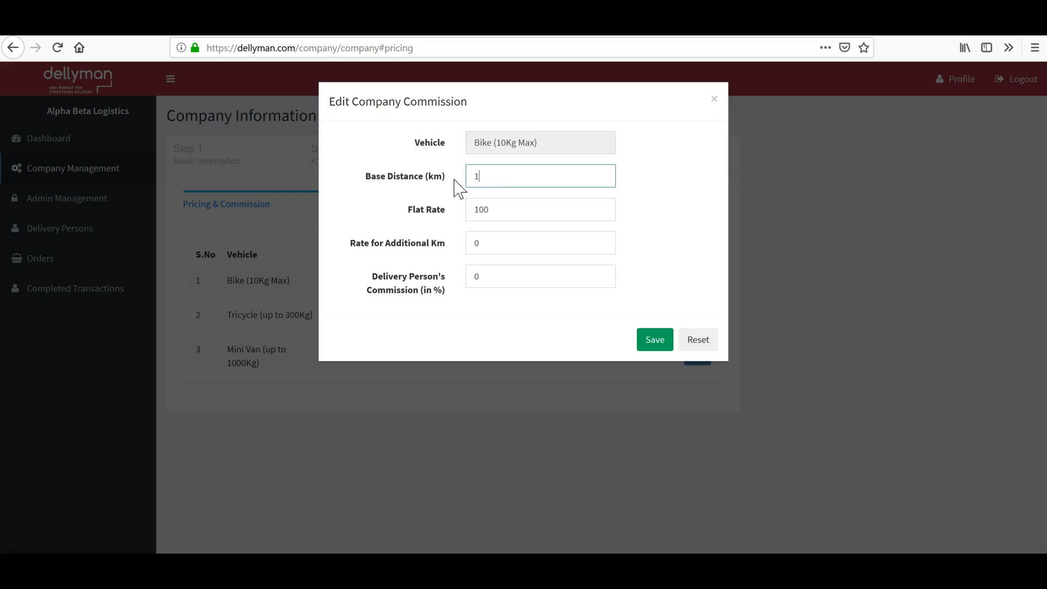
type("0")
left_click(496, 211)
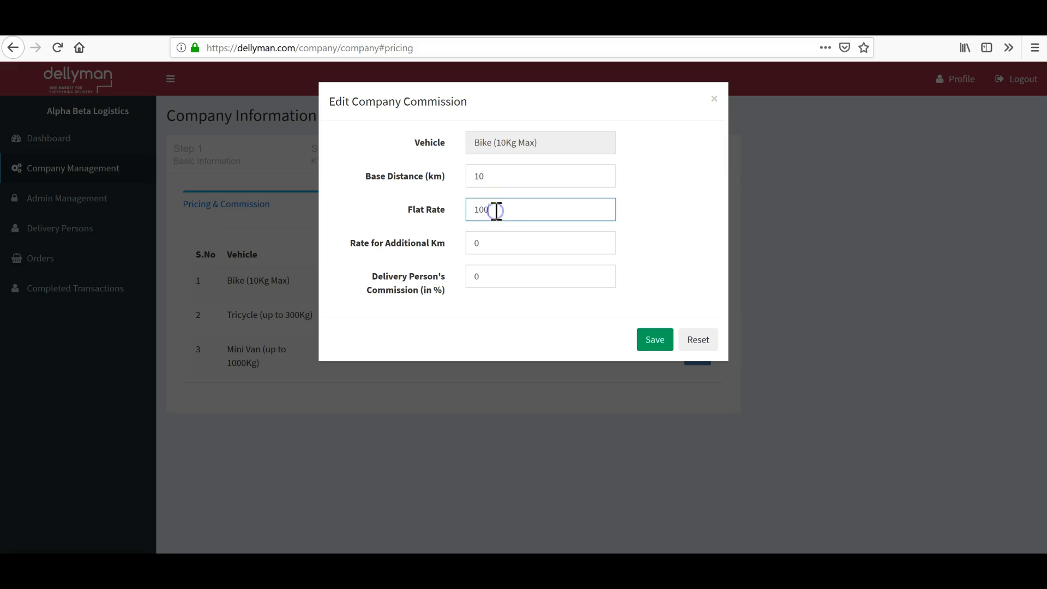
left_click(411, 212)
left_click(376, 219)
Enter 50 as the Bike's Rate for Additional Km and save the commission.
left_click(502, 208)
left_click_drag(489, 247, 451, 243)
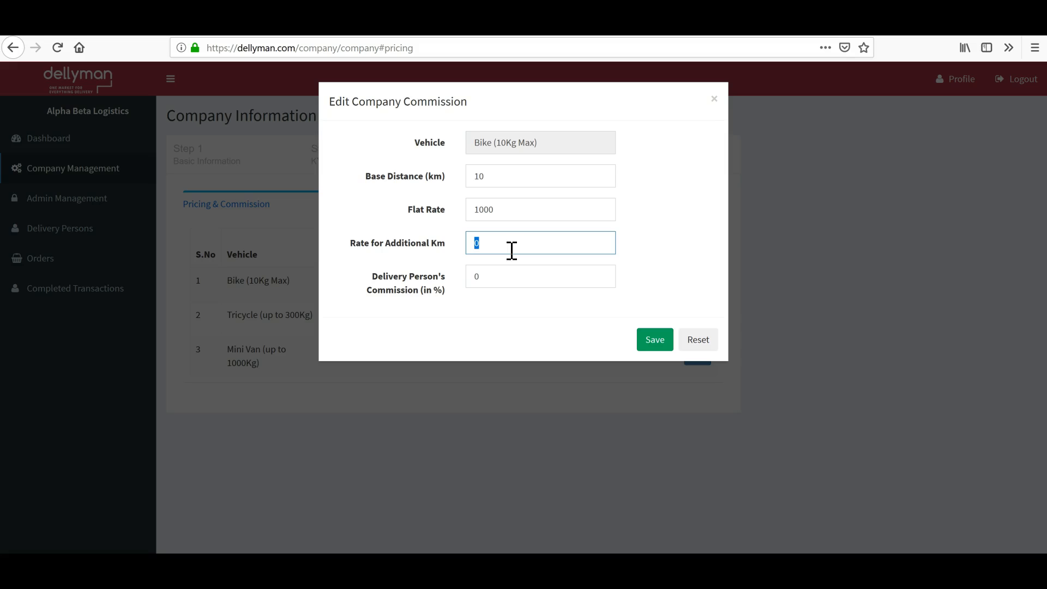
type("50")
left_click(495, 247)
left_click(657, 344)
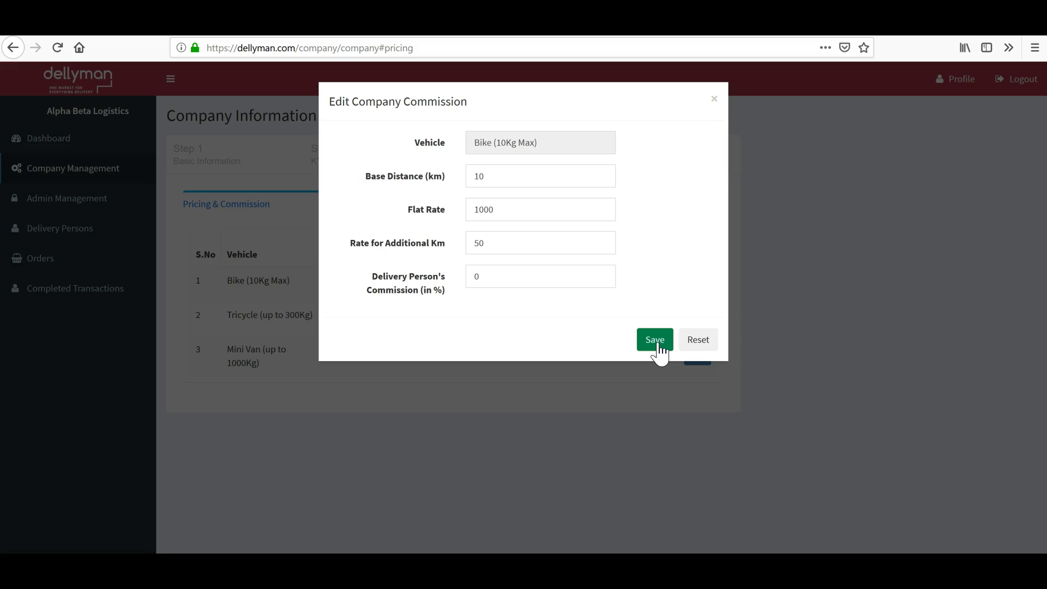
left_click(659, 344)
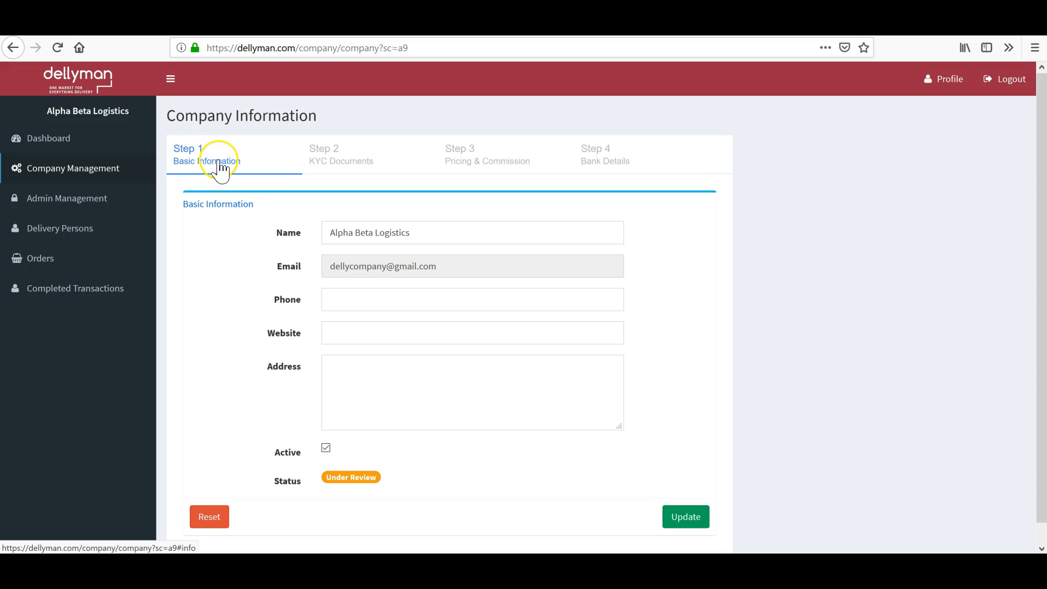
Enter the company phone number in Basic Information and submit the update.
left_click(374, 304)
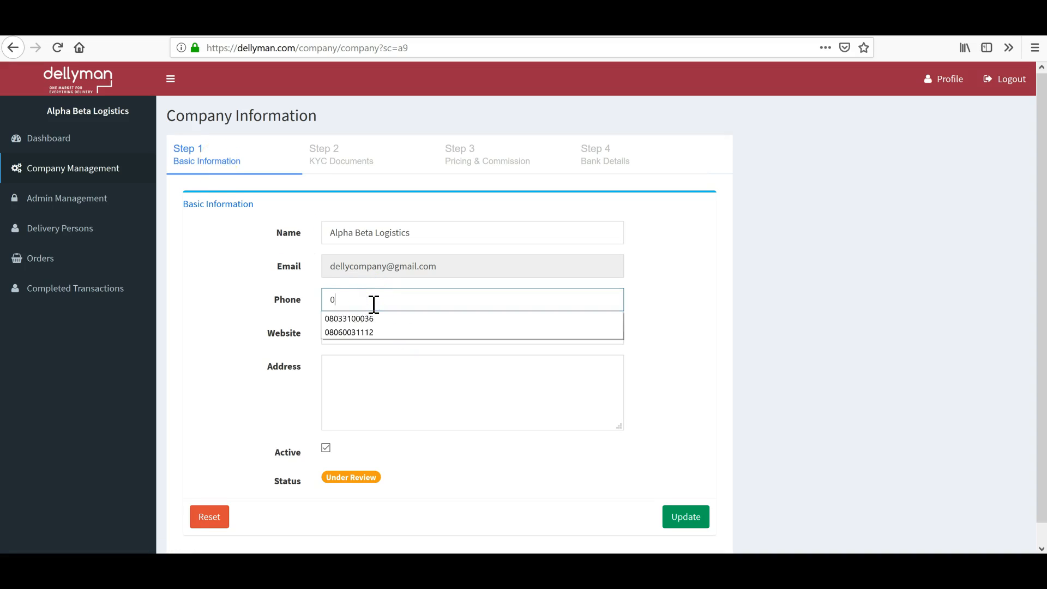
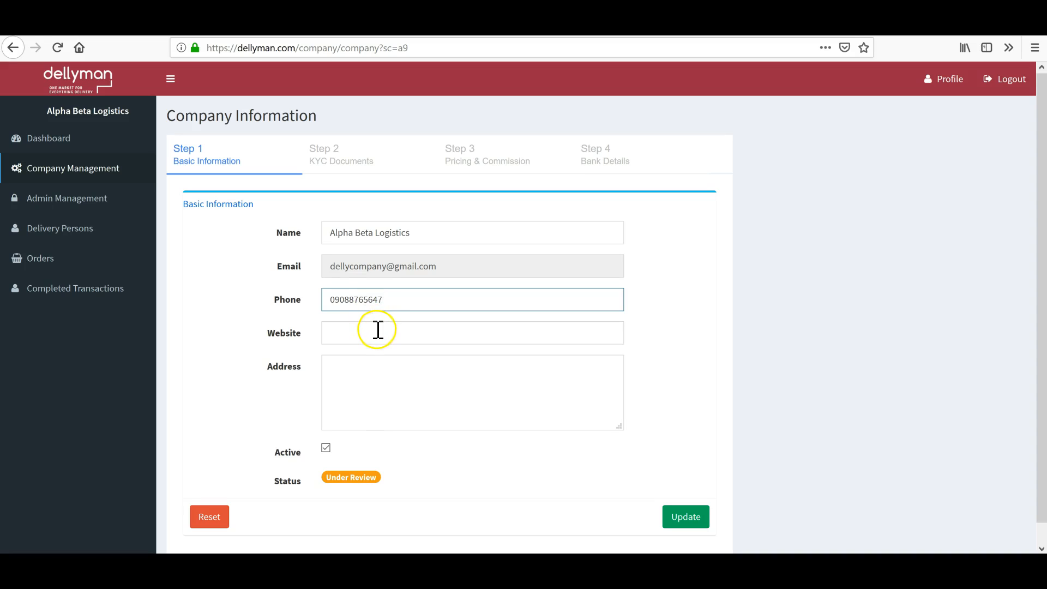
left_click(691, 516)
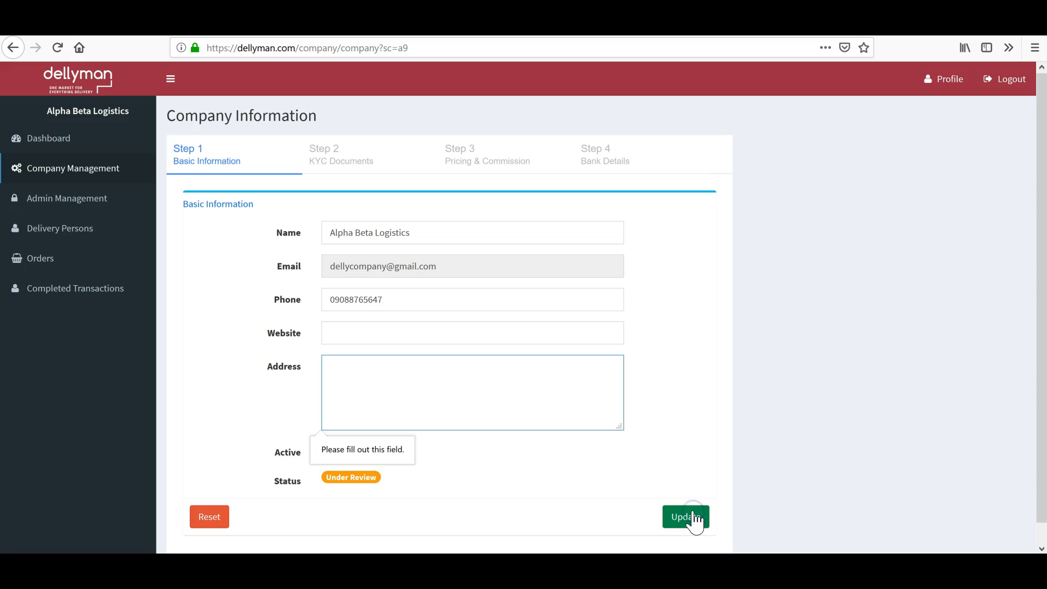
Enter the company's two-line postal address and submit the basic information again.
left_click(452, 379)
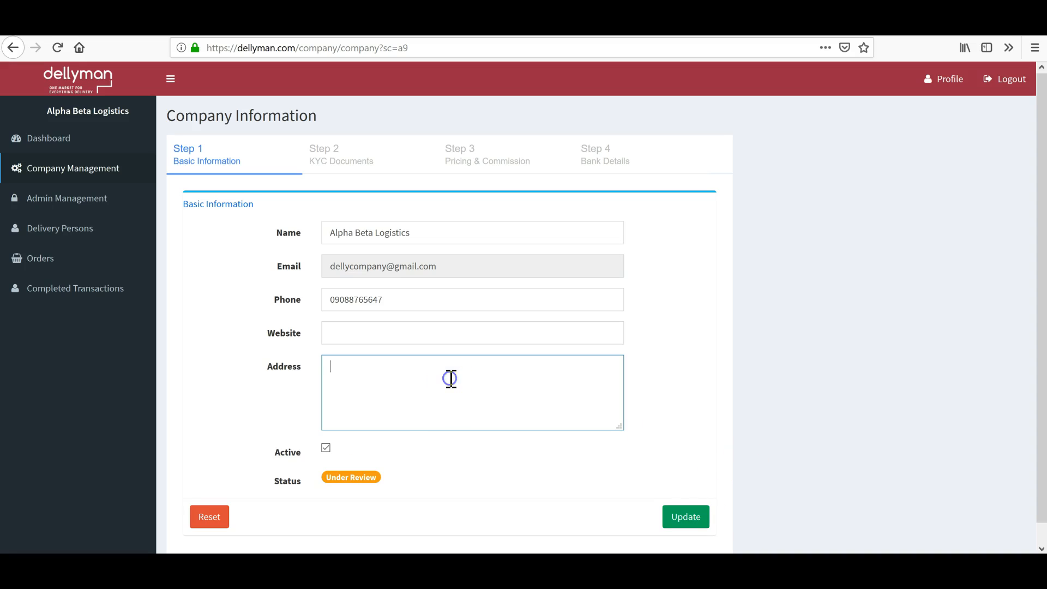
type("plot 111")
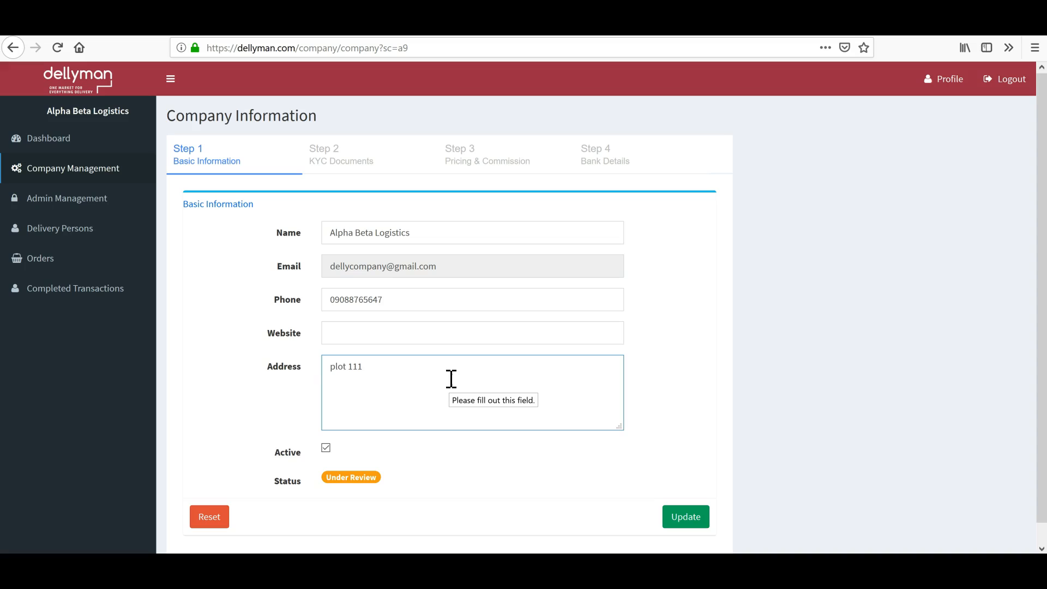
key("Return")
type("lagos")
left_click(684, 520)
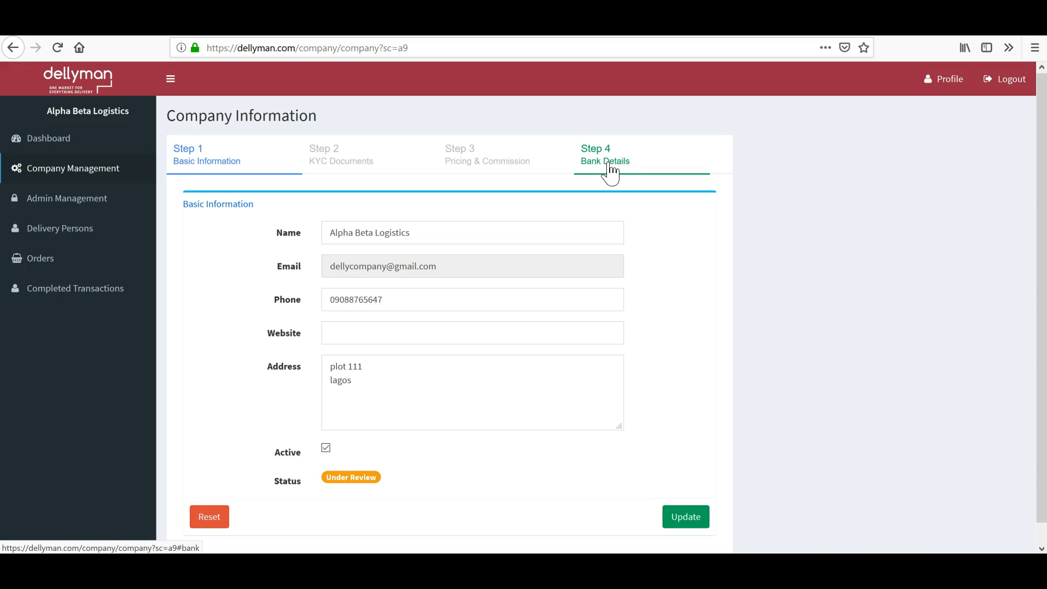
Open the Step 4 Bank Details form and scroll the bank list without choosing a bank.
left_click(611, 173)
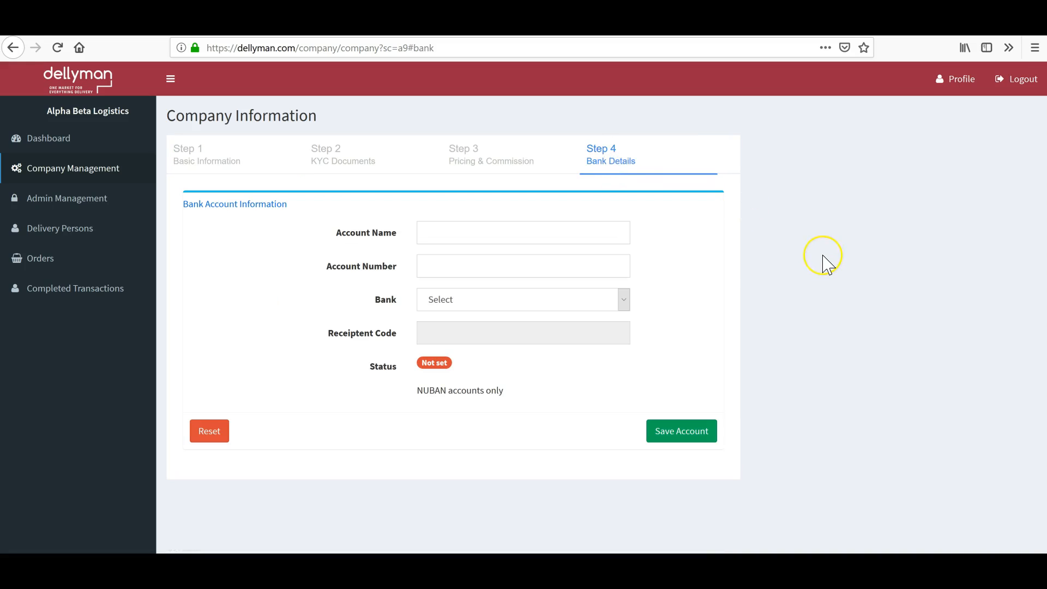
left_click(572, 231)
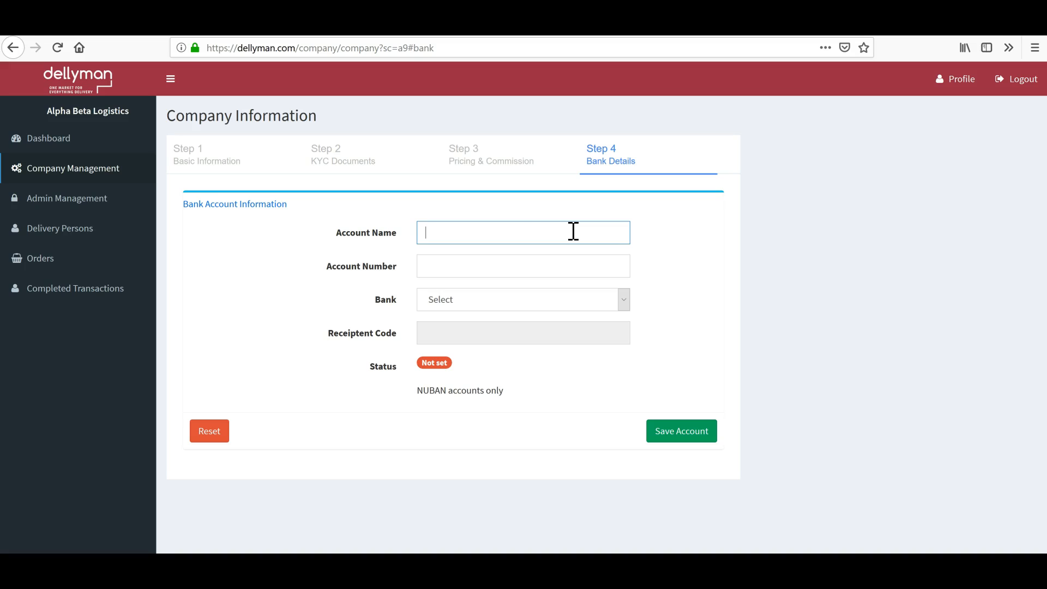
left_click(535, 232)
left_click(529, 232)
left_click(623, 301)
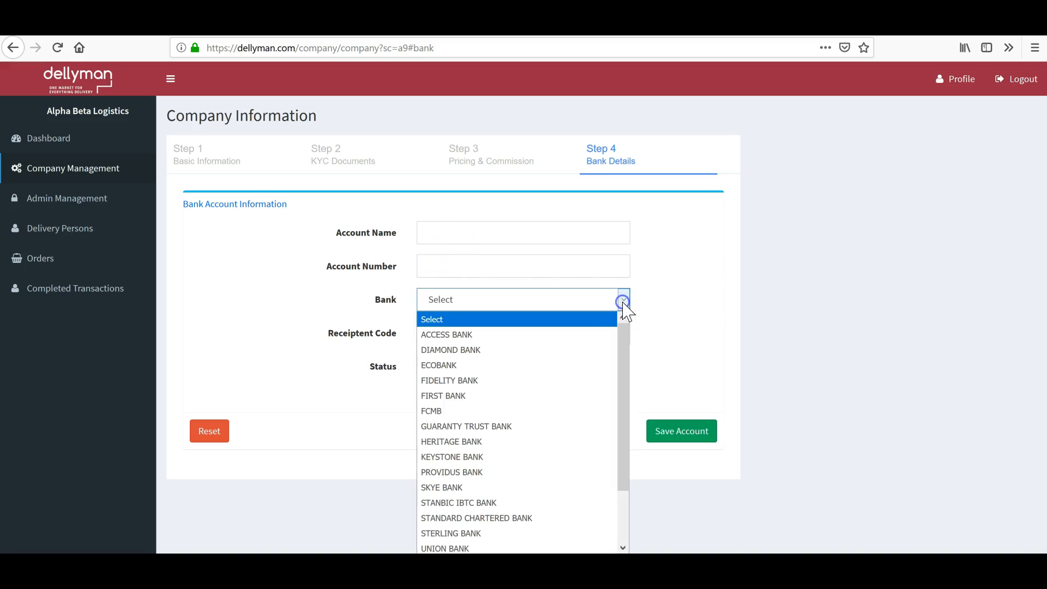
left_click_drag(626, 344, 628, 321)
left_click(697, 264)
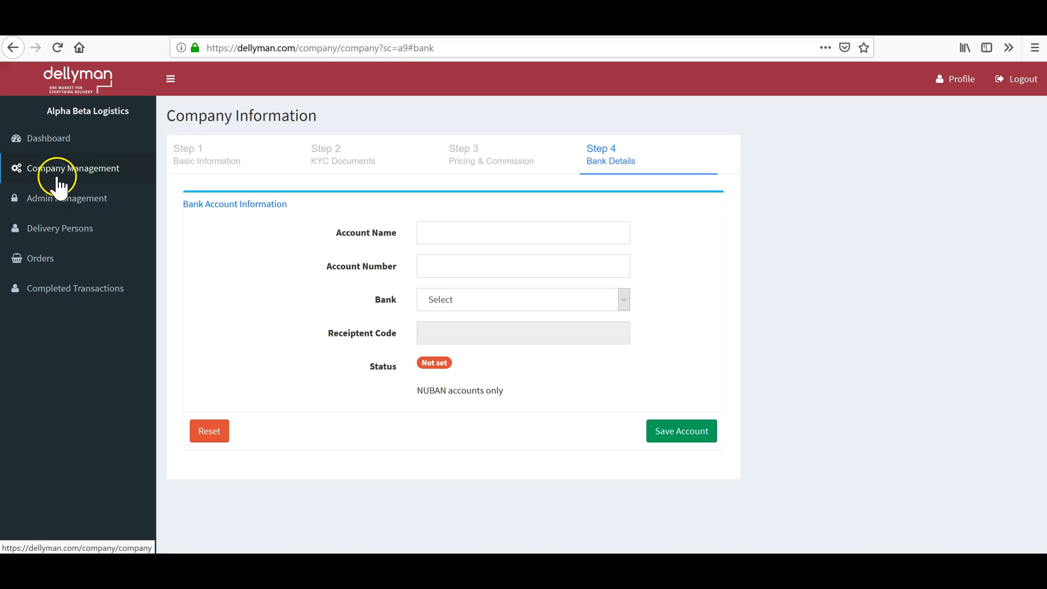
Go to Admin Management > Delivery Persons and open the Add Delivery Man form.
left_click(65, 200)
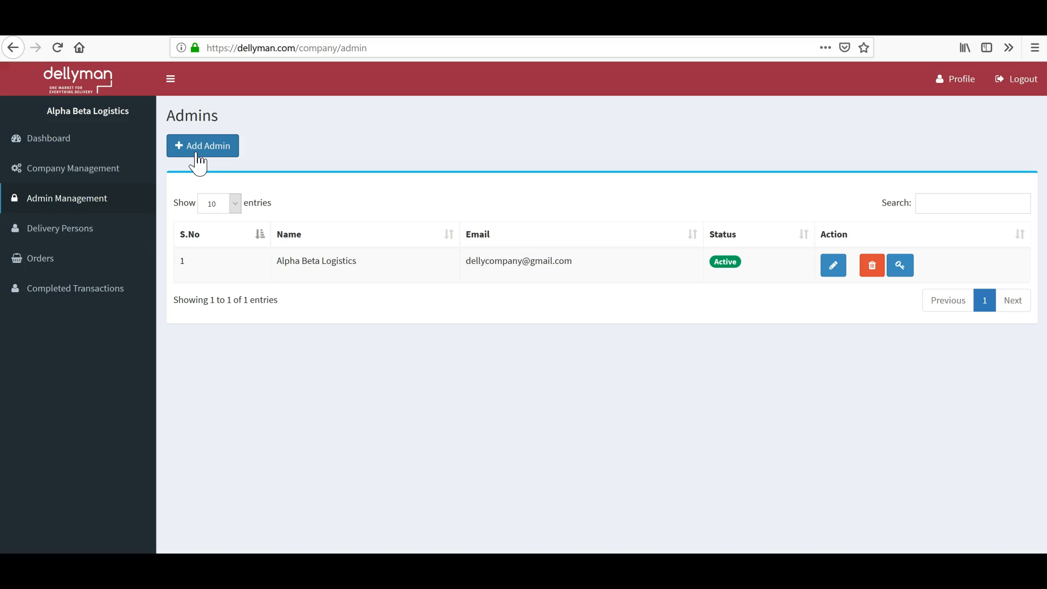
left_click(57, 233)
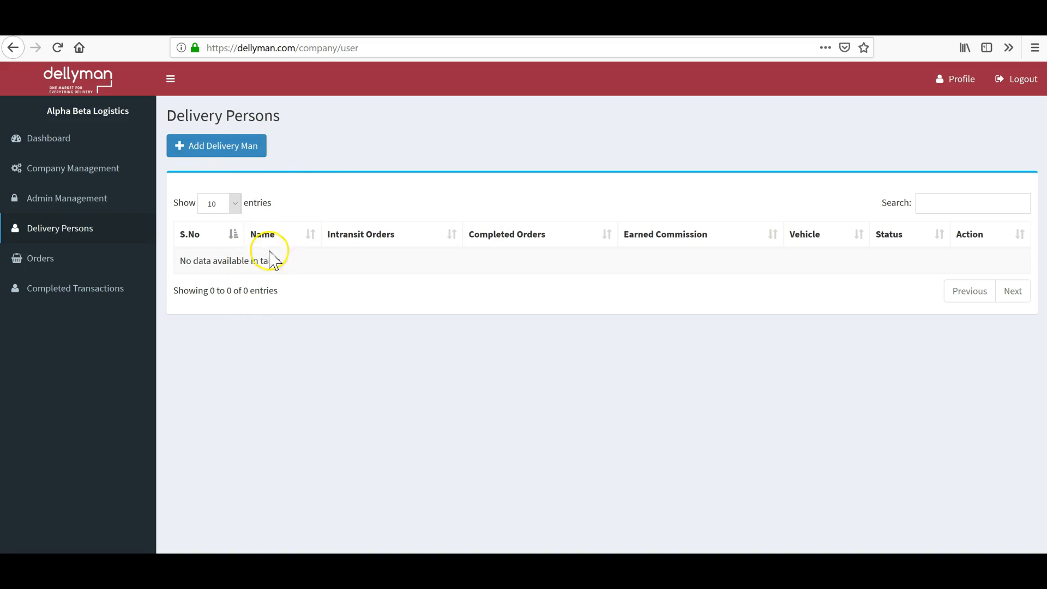
left_click(232, 149)
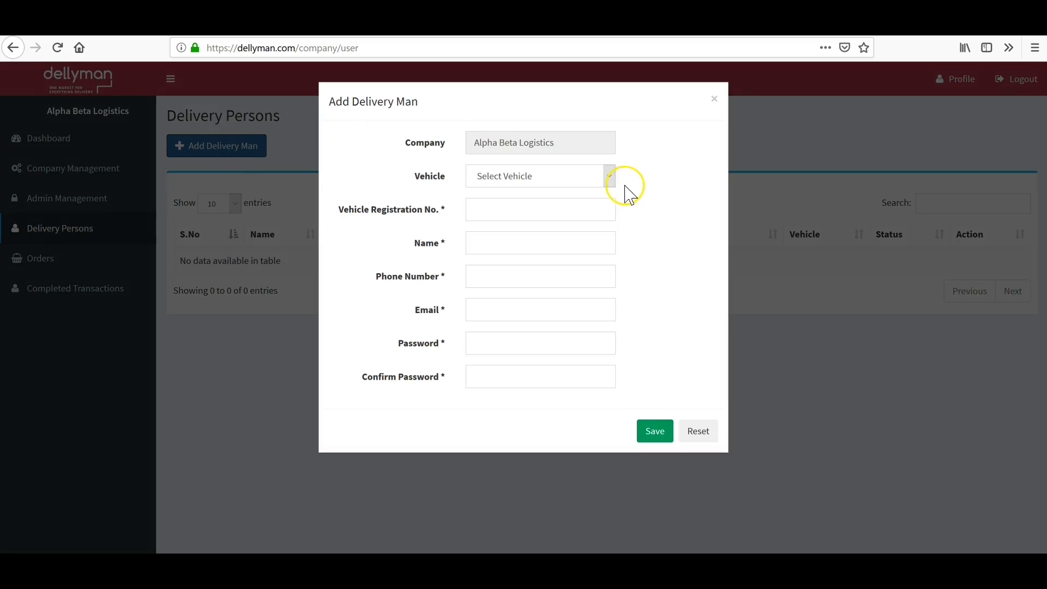
Choose Bike (10Kg Max) as the vehicle and enter its registration number.
left_click(610, 177)
left_click(547, 211)
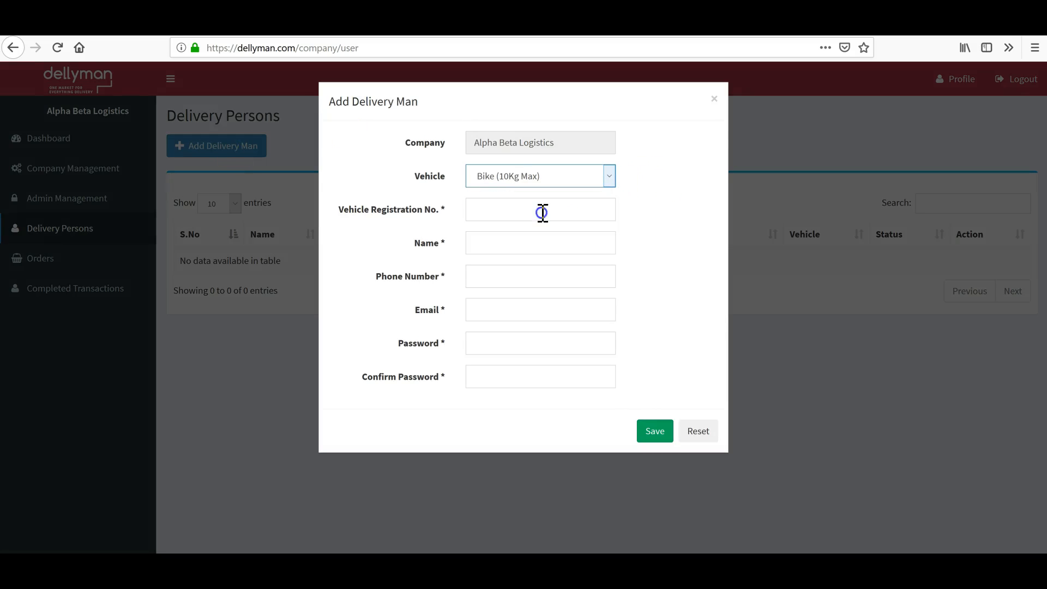
left_click(547, 208)
type("777LMO")
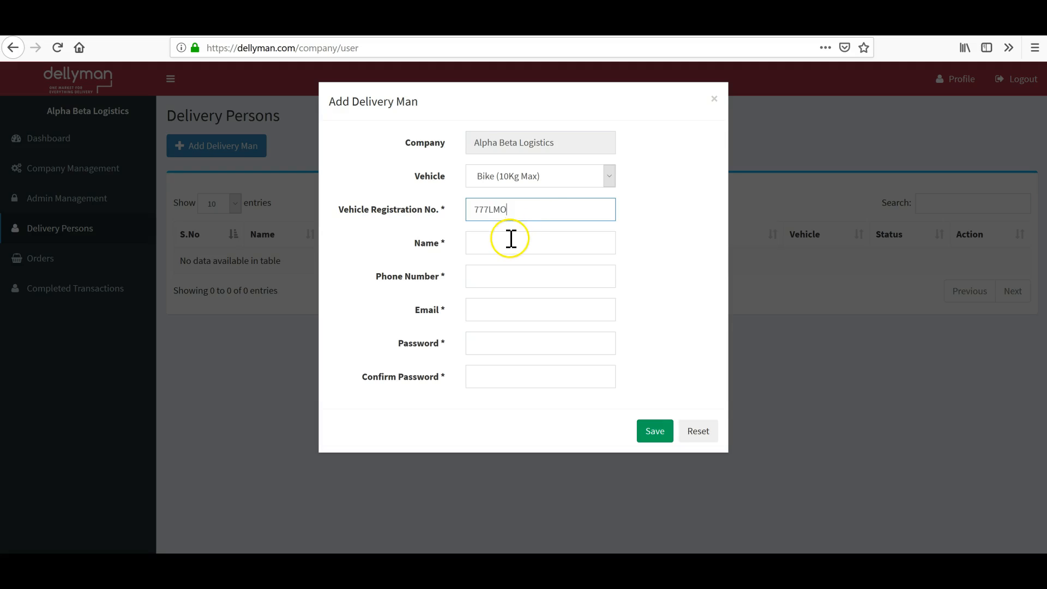
Enter the delivery man's full name and phone number.
left_click(510, 239)
type("John")
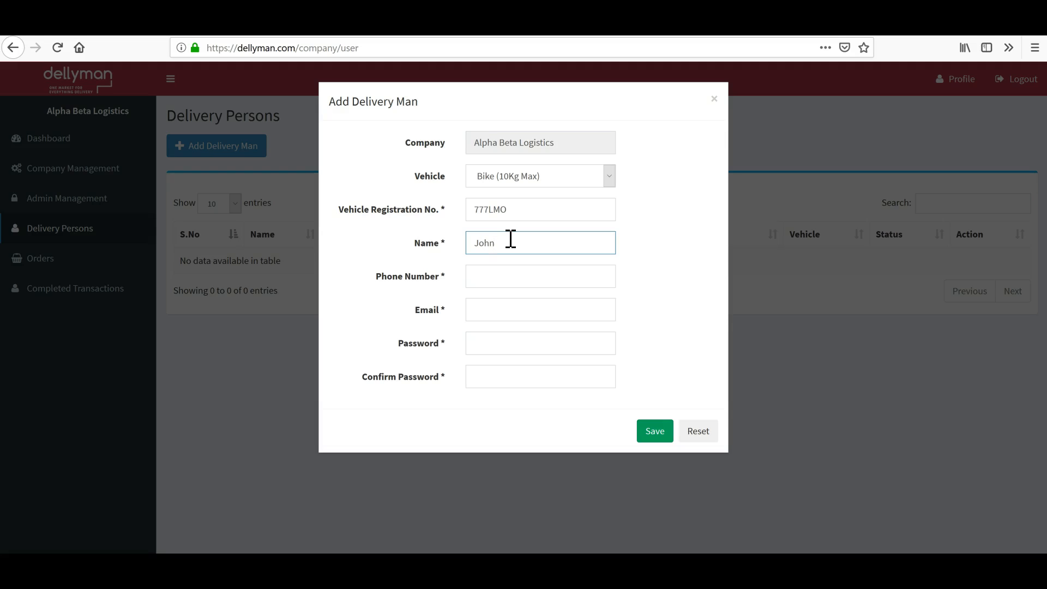
type("oe")
left_click(475, 278)
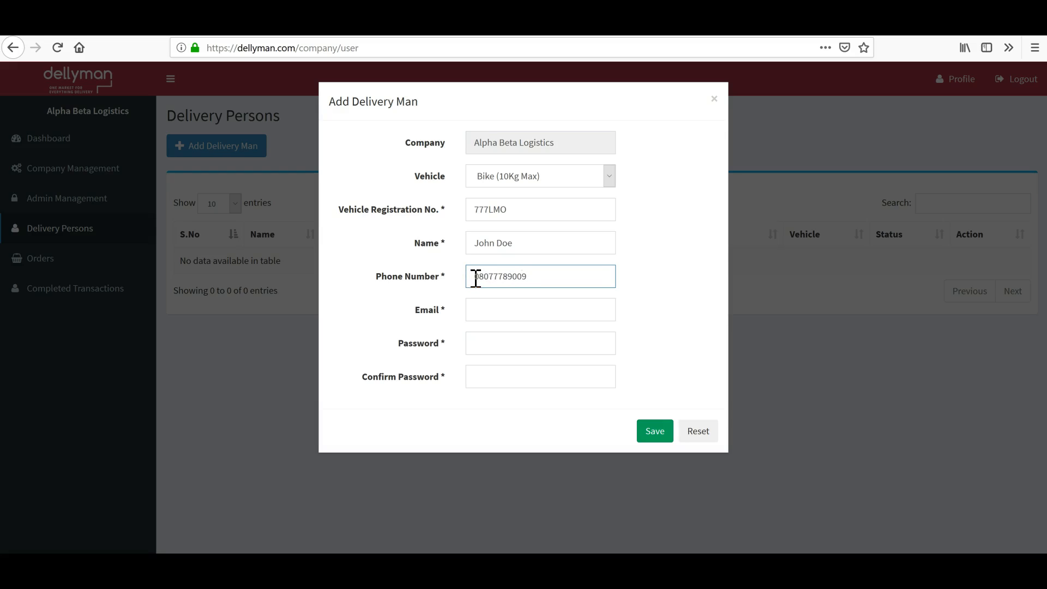
Fill in the delivery man's e-mail and account password, then save him.
left_click(501, 308)
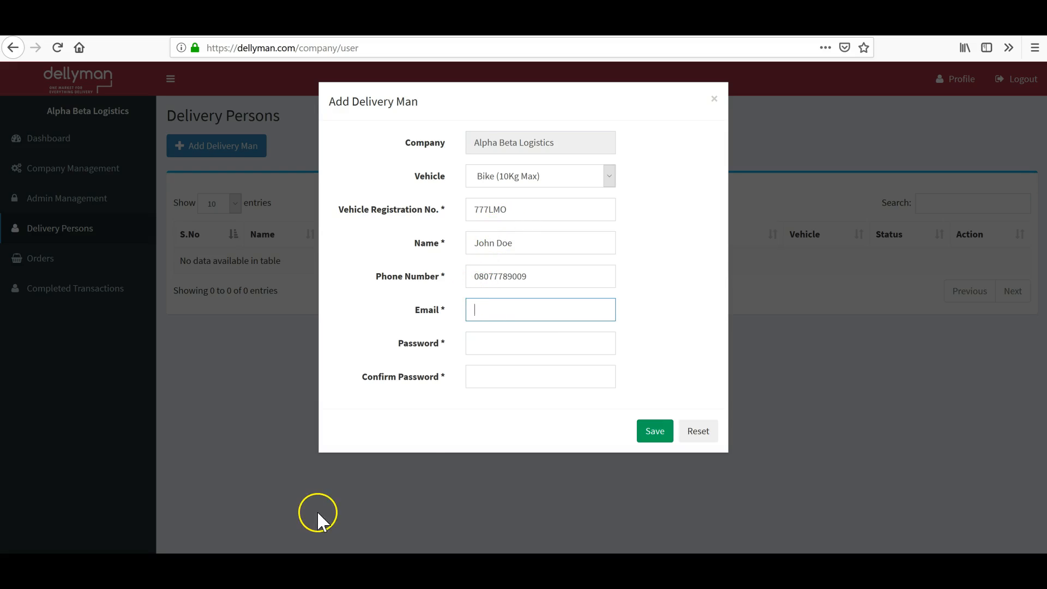
left_click(495, 313)
left_click(591, 299)
left_click(514, 343)
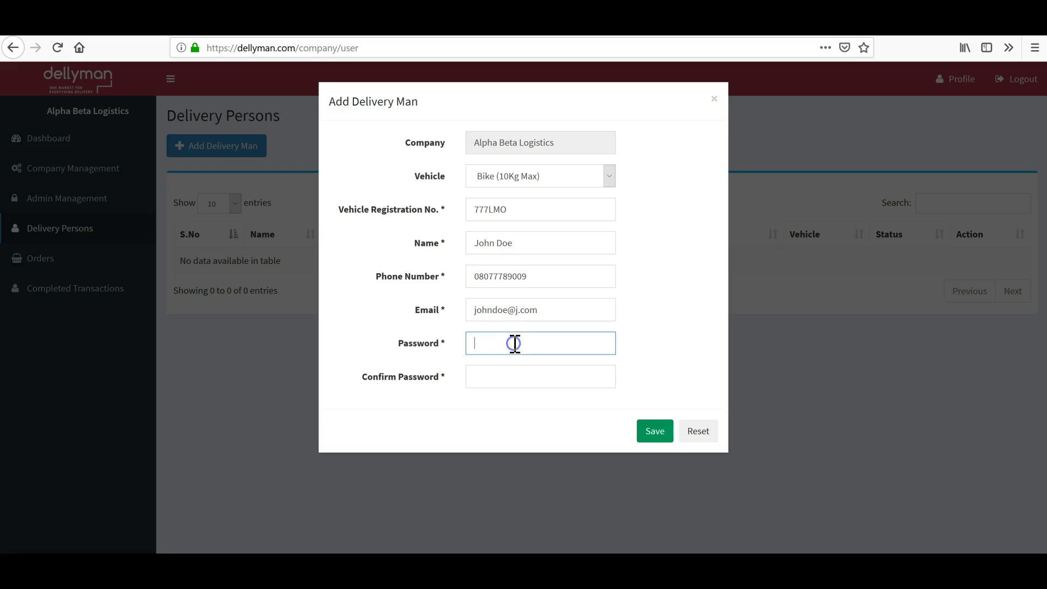
type("123456")
left_click(479, 377)
type("123456")
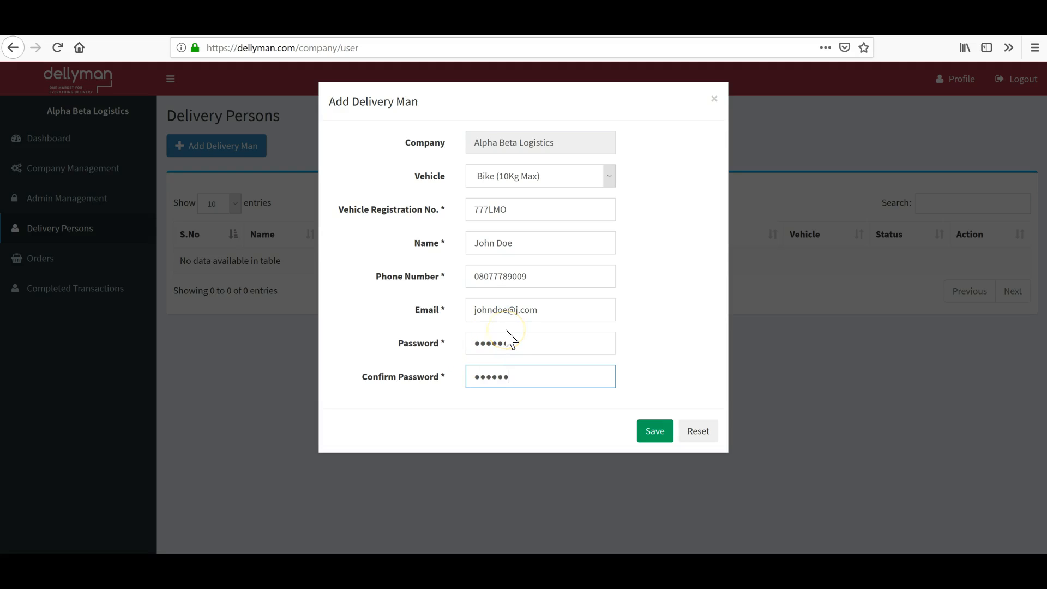
left_click(655, 436)
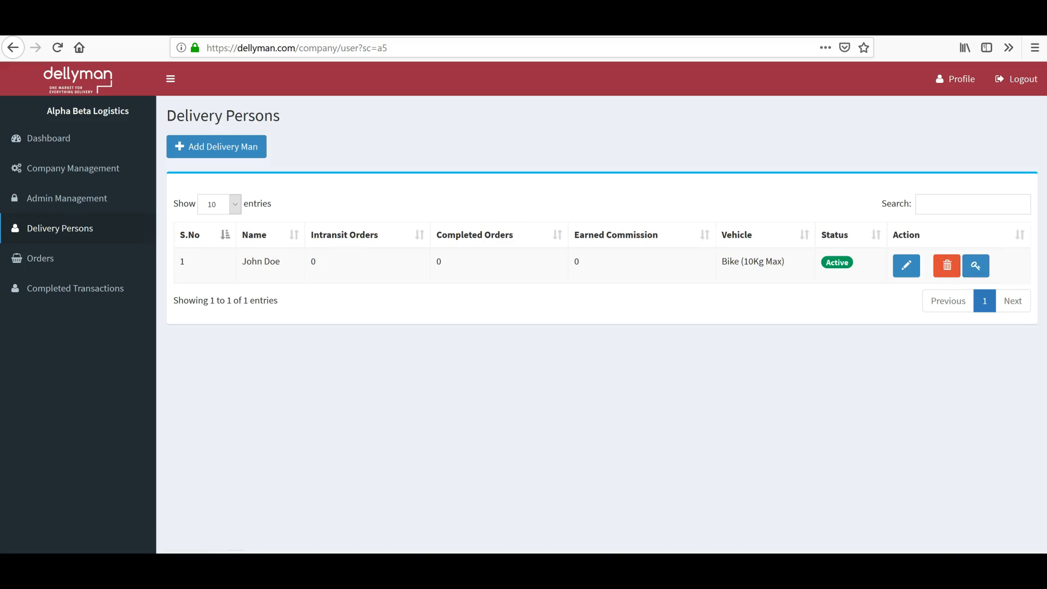
Expand the Orders menu in the sidebar and select Pending Orders.
left_click(35, 261)
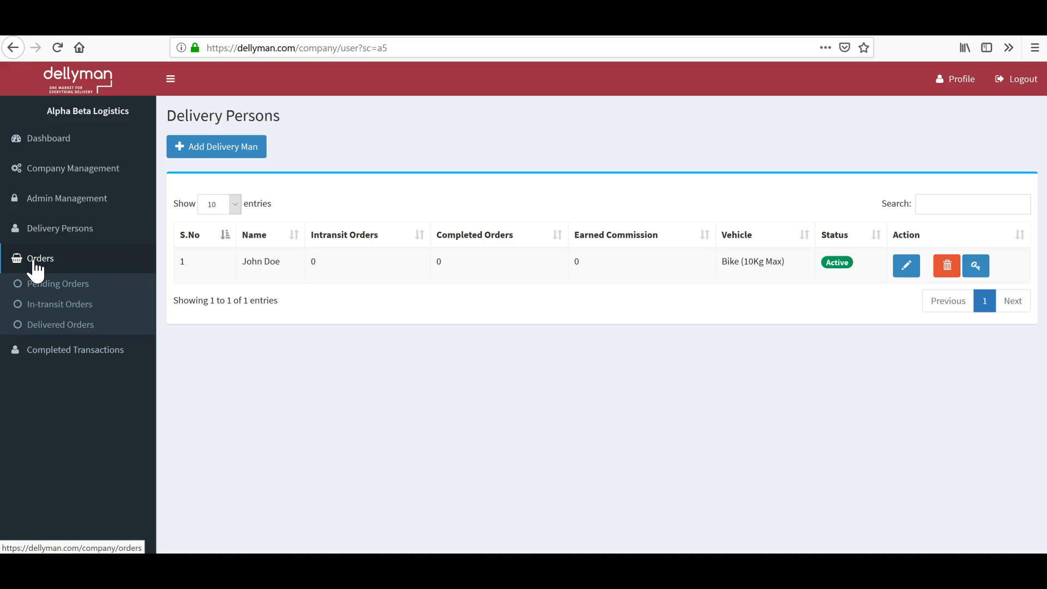
left_click(59, 284)
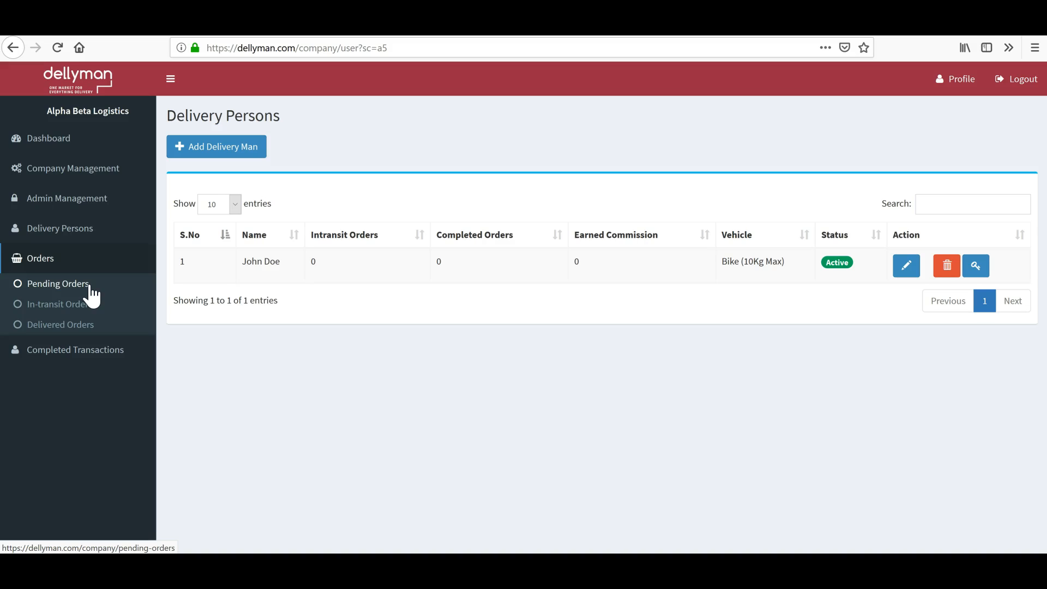
View the empty Pending, In-transit and Delivered Orders pages, then collapse the Orders menu.
left_click(77, 288)
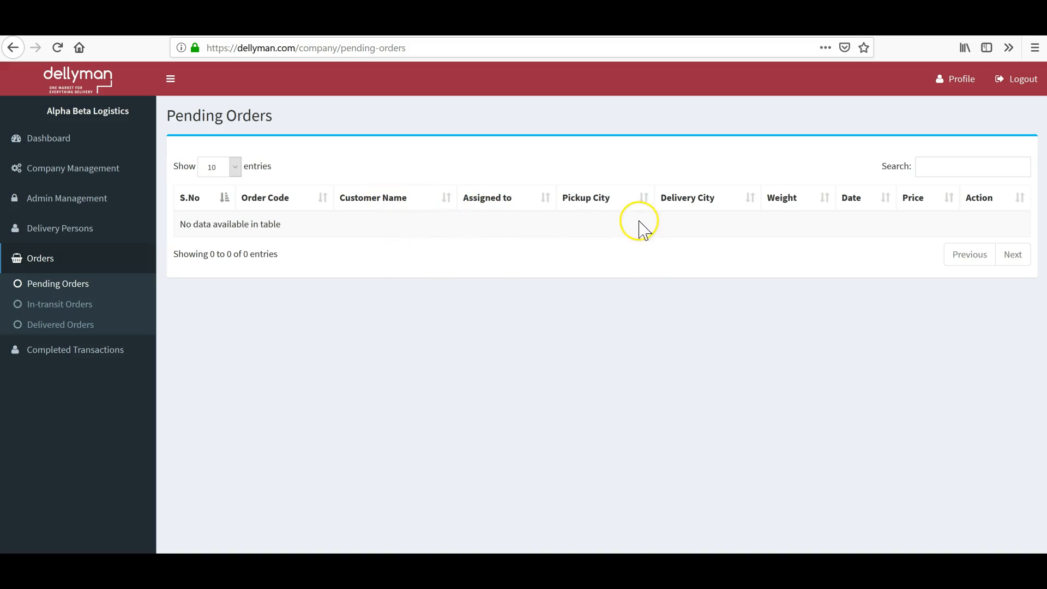
left_click(57, 305)
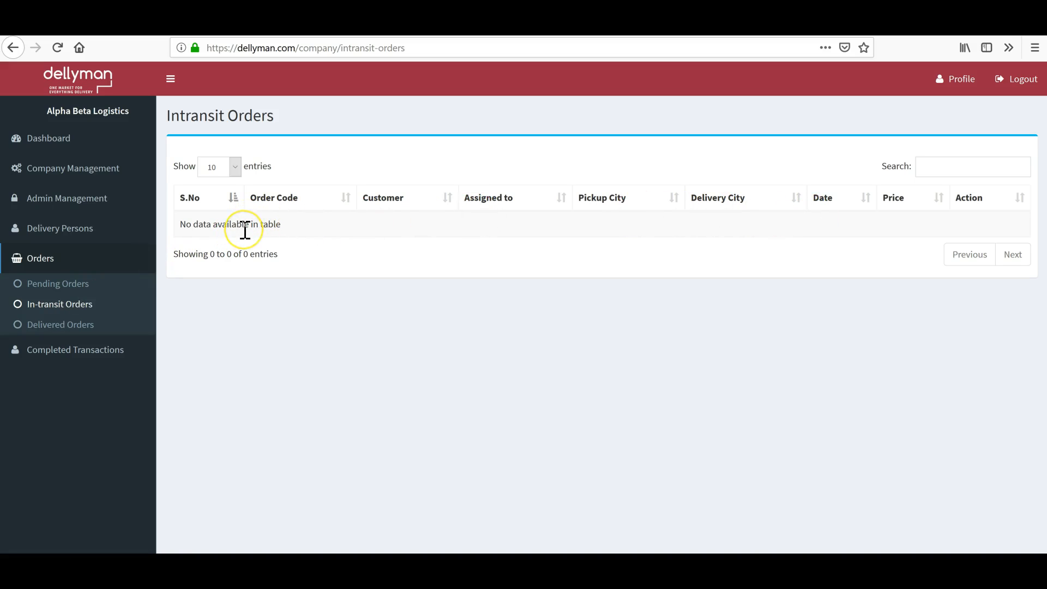
left_click(68, 326)
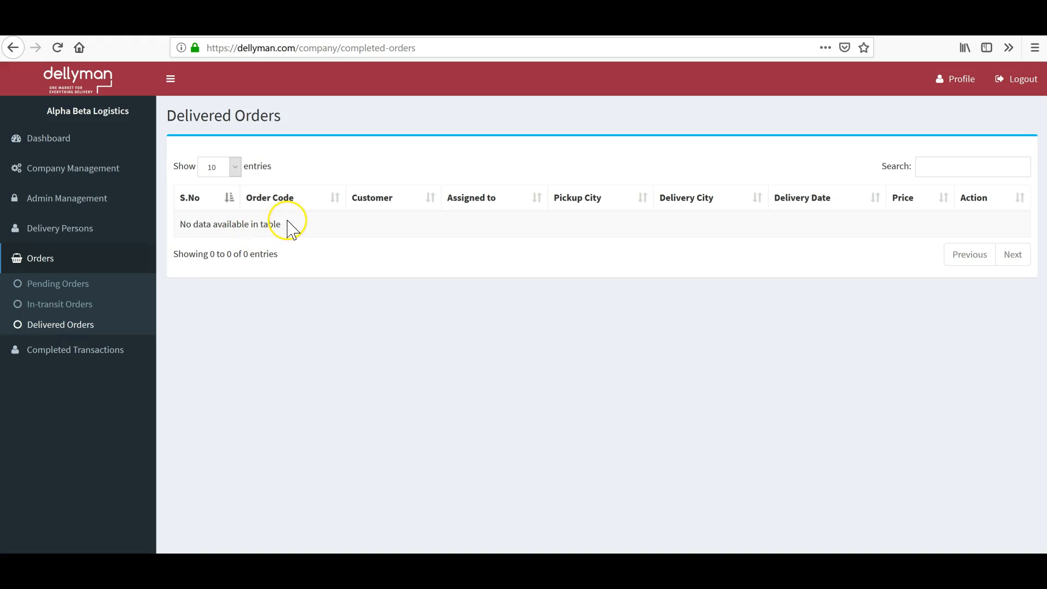
left_click(40, 260)
Expand Completed Transactions in the sidebar and select Unpaid Transactions.
left_click(63, 294)
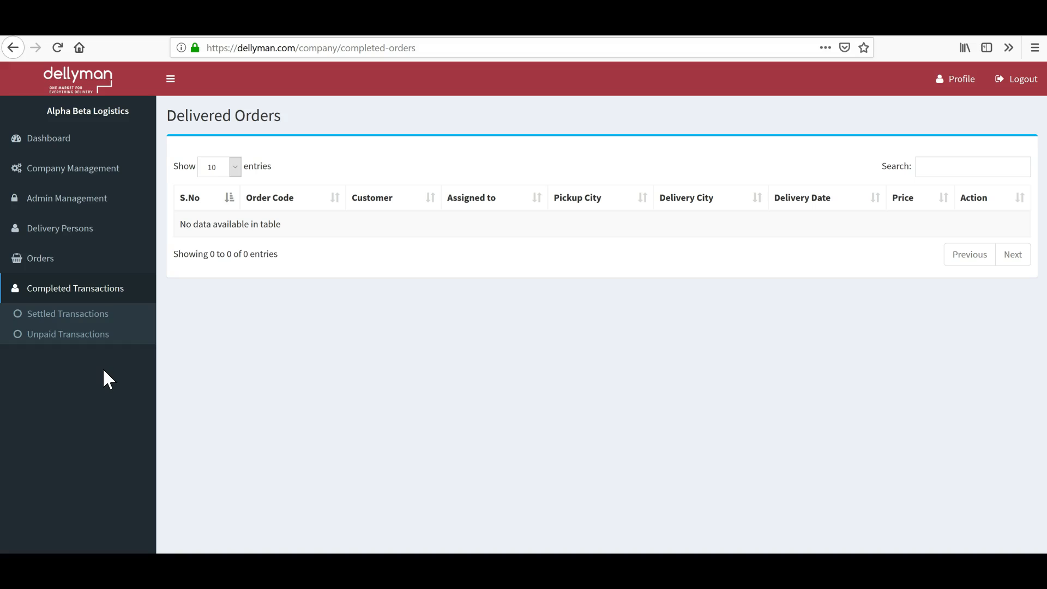
left_click(65, 335)
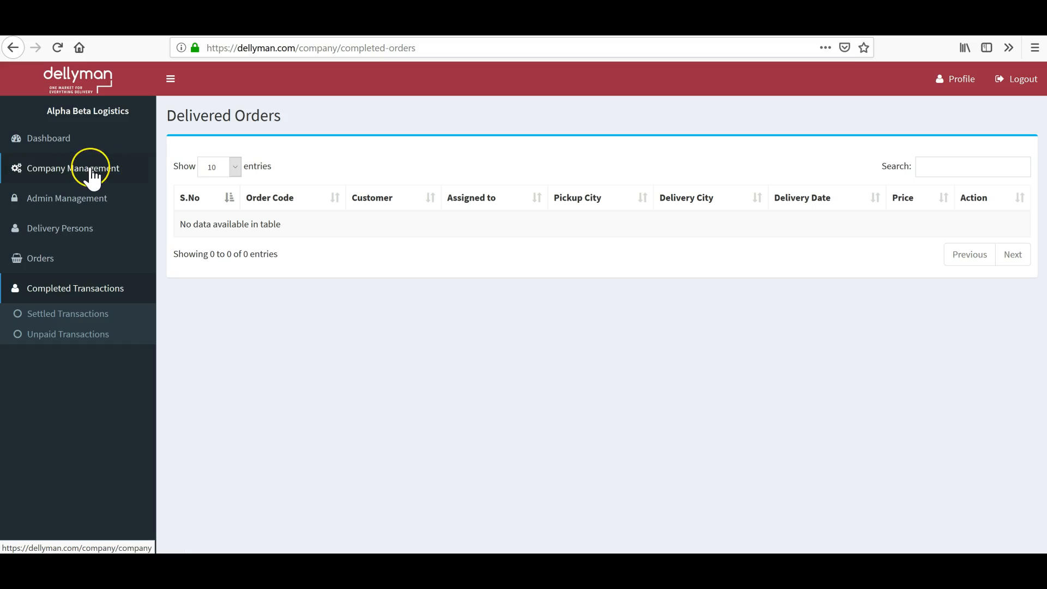
left_click(51, 343)
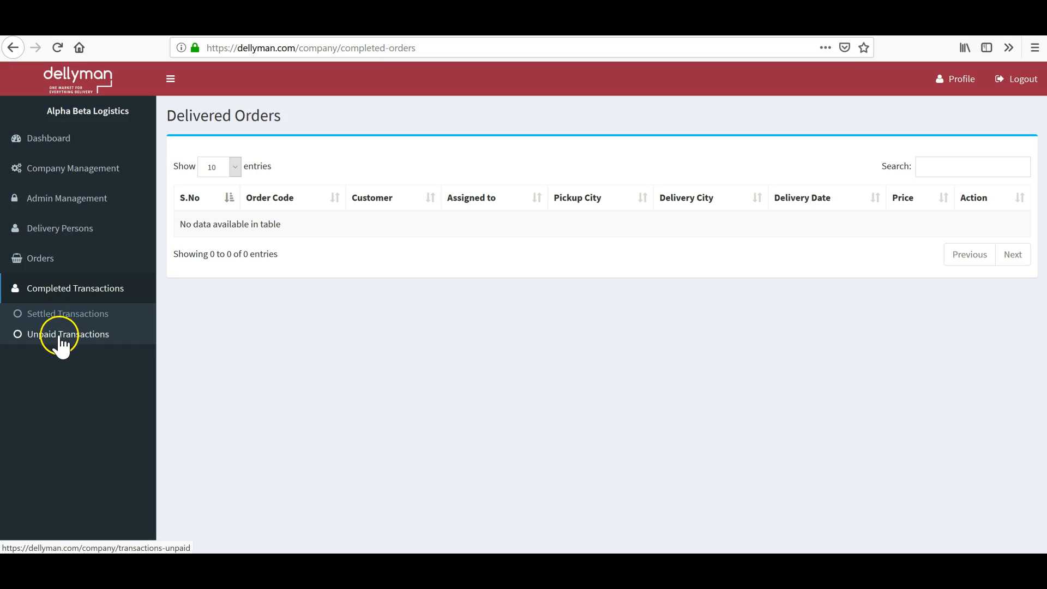